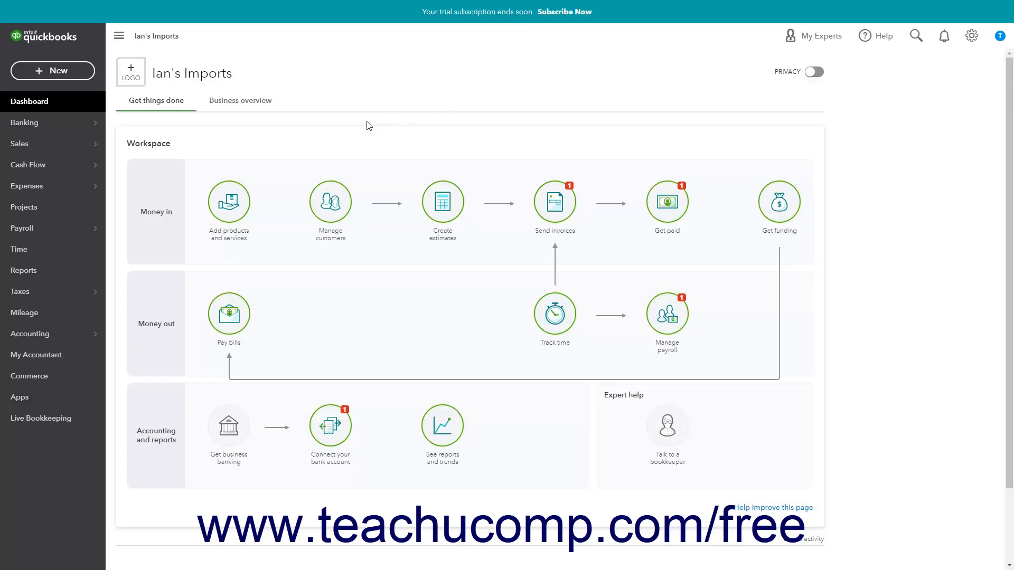
- Open the Banking page and select the Primary Checking account
mouse_move(84, 123)
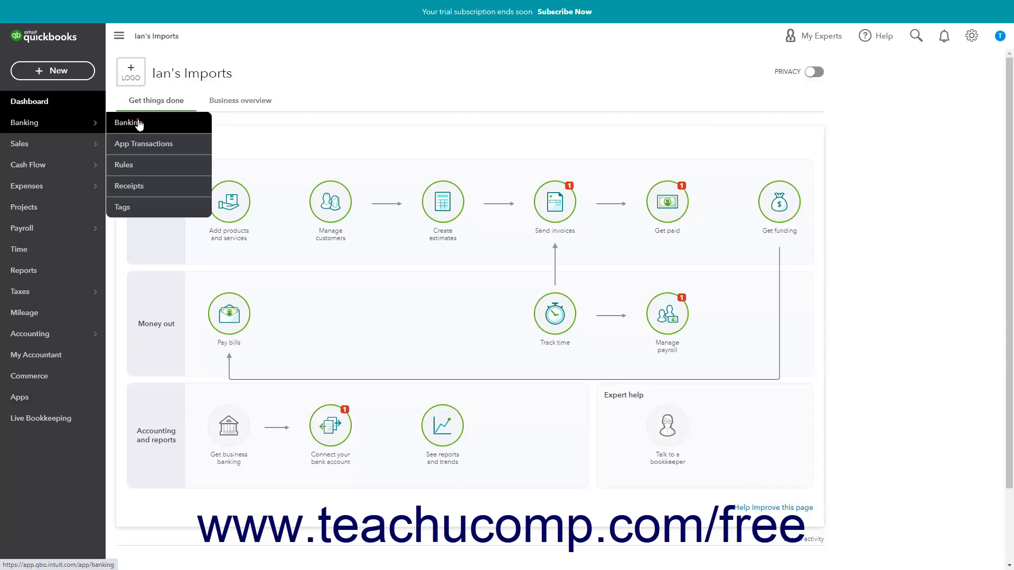
click(139, 123)
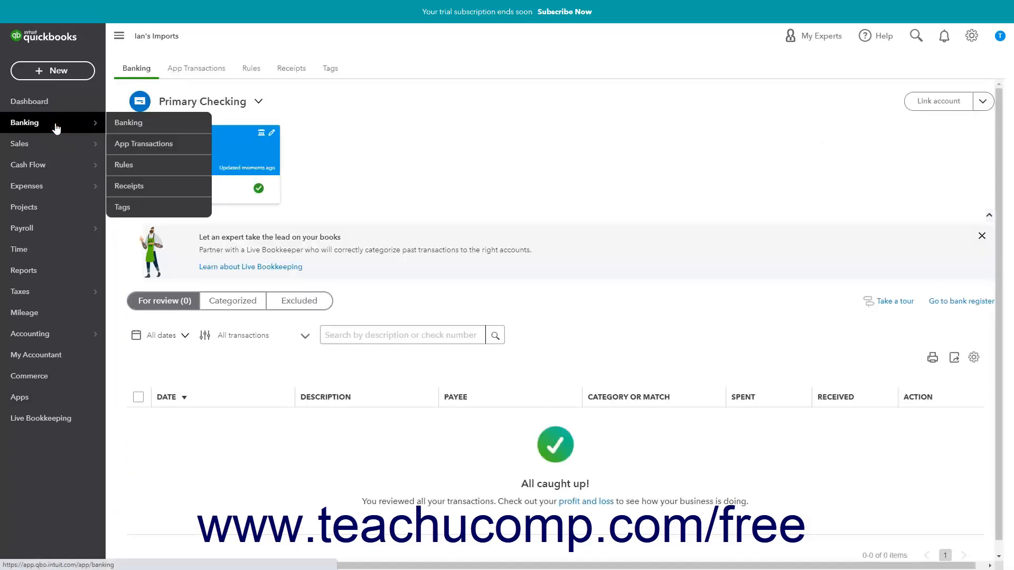
click(132, 74)
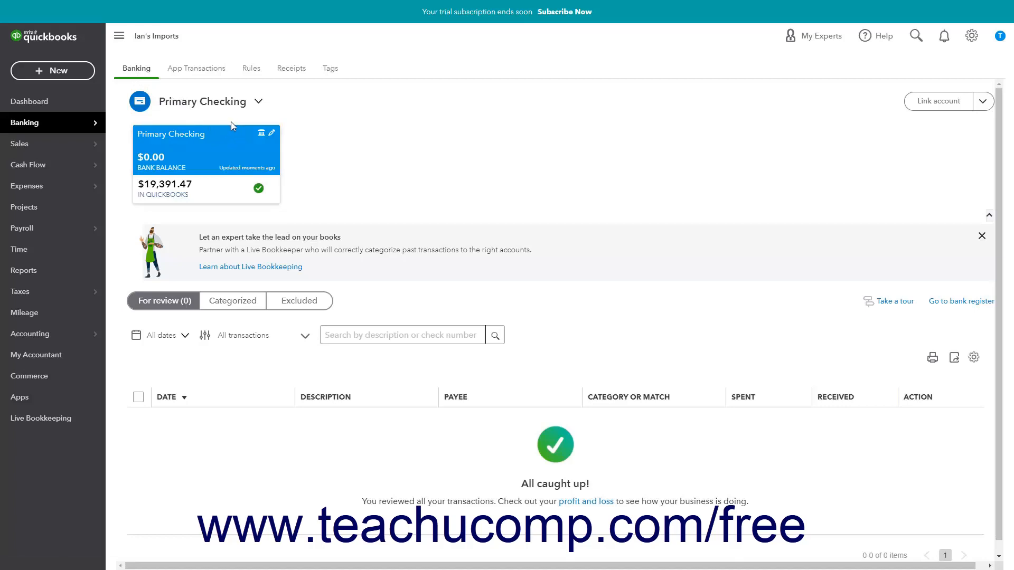
click(264, 107)
click(260, 105)
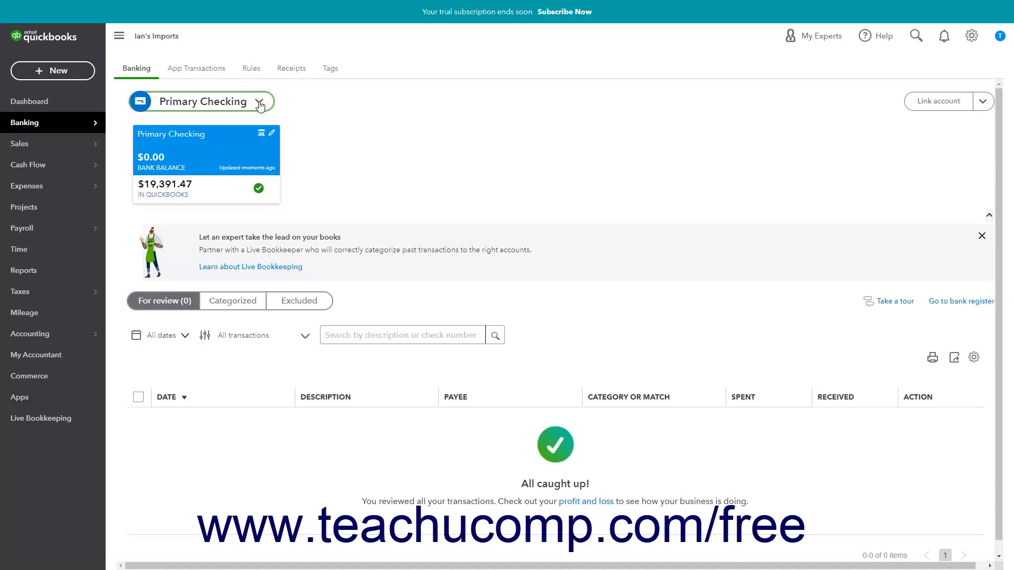
click(260, 105)
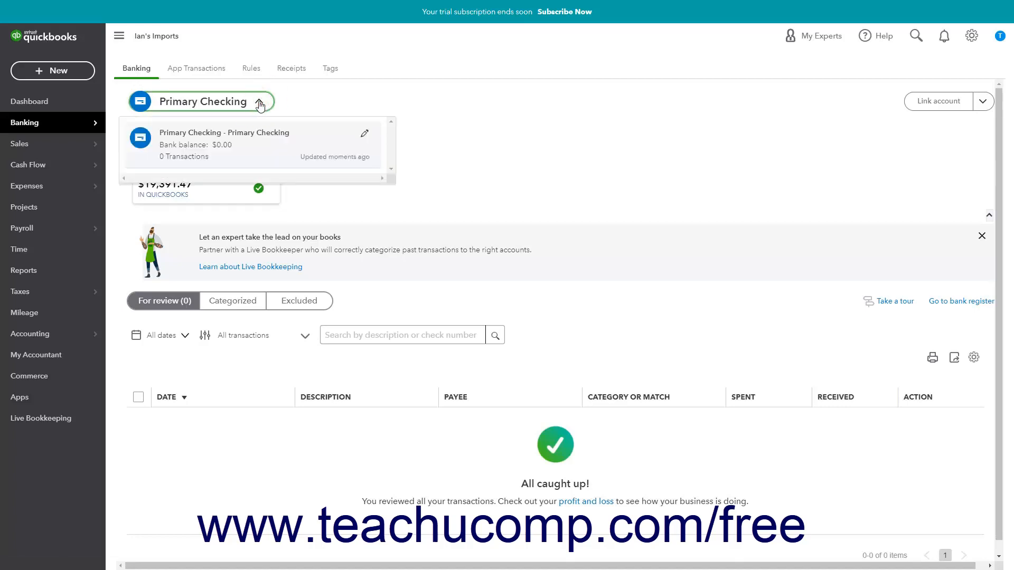
click(213, 135)
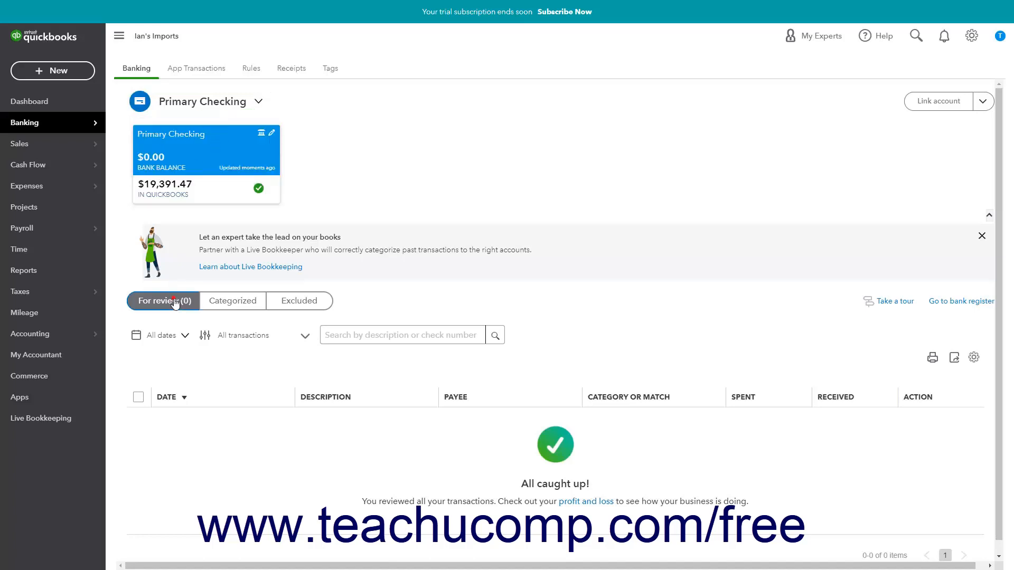
- Look through the Categorized and Excluded transaction lists of Primary Checking and return to the transactions for review
click(234, 305)
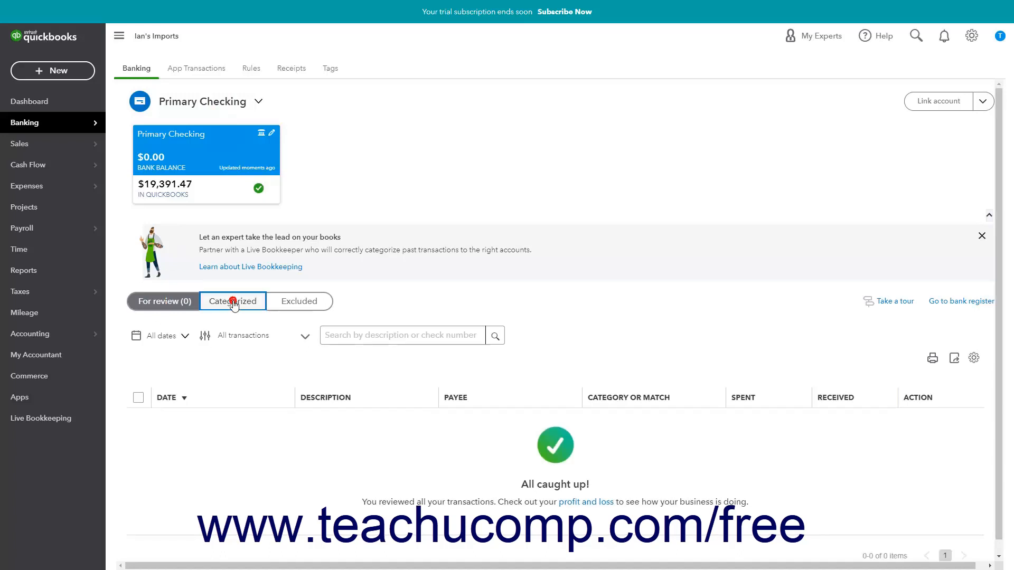
click(285, 303)
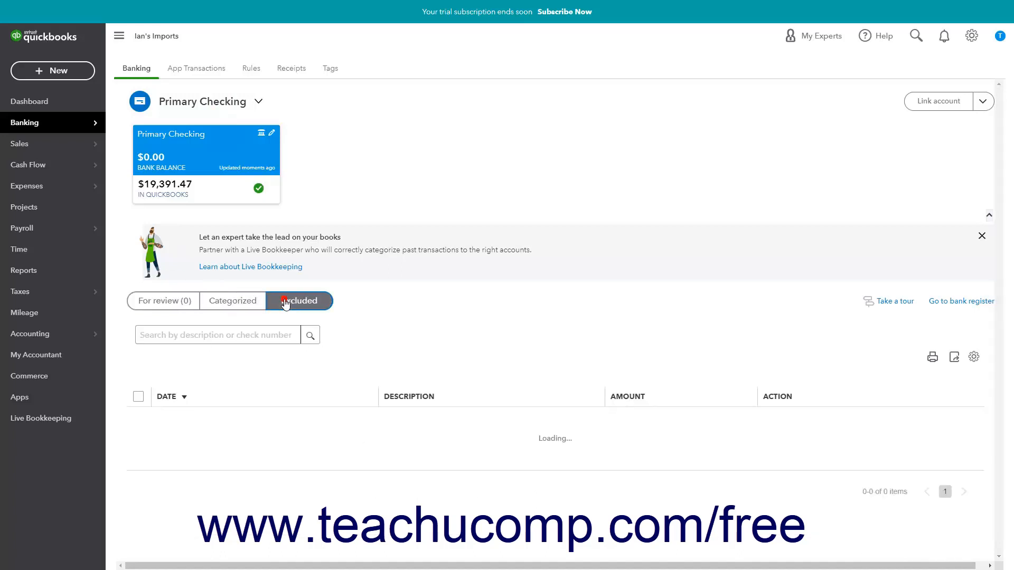
click(185, 304)
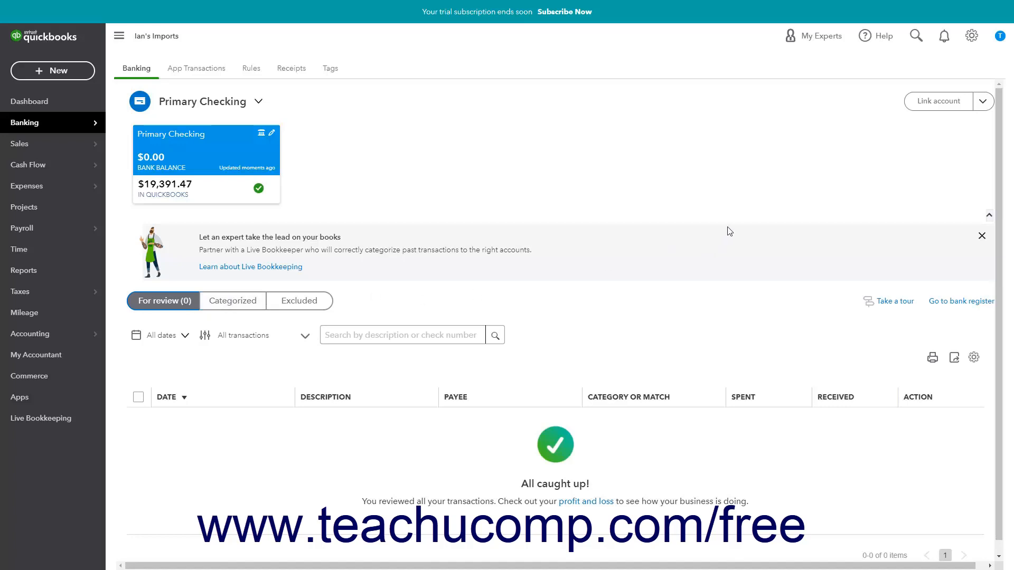
- Start a bank transaction upload from file using QuickBooksOnlineBankFeedImportFile.csv from the Documents folder
click(982, 106)
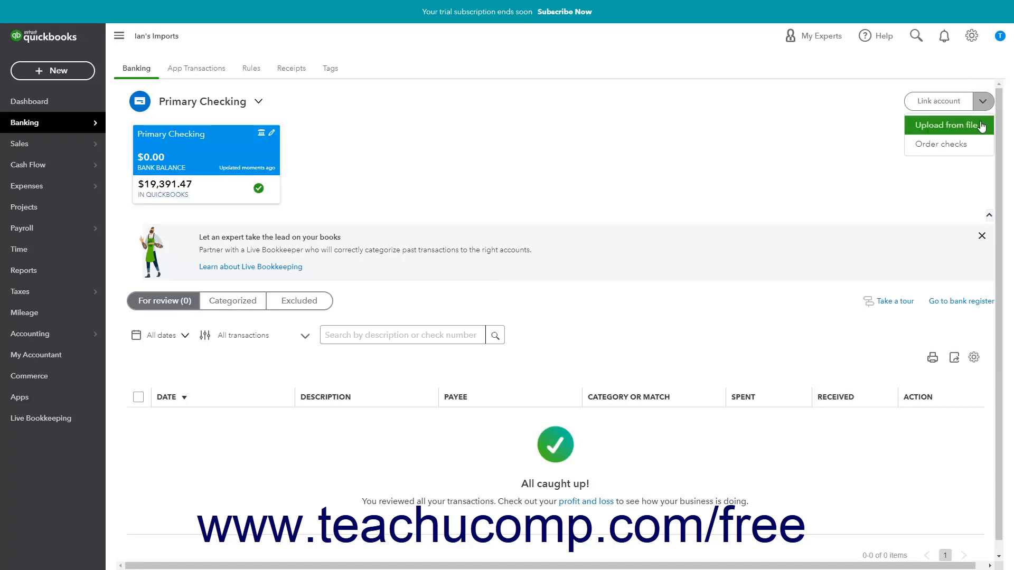
click(981, 126)
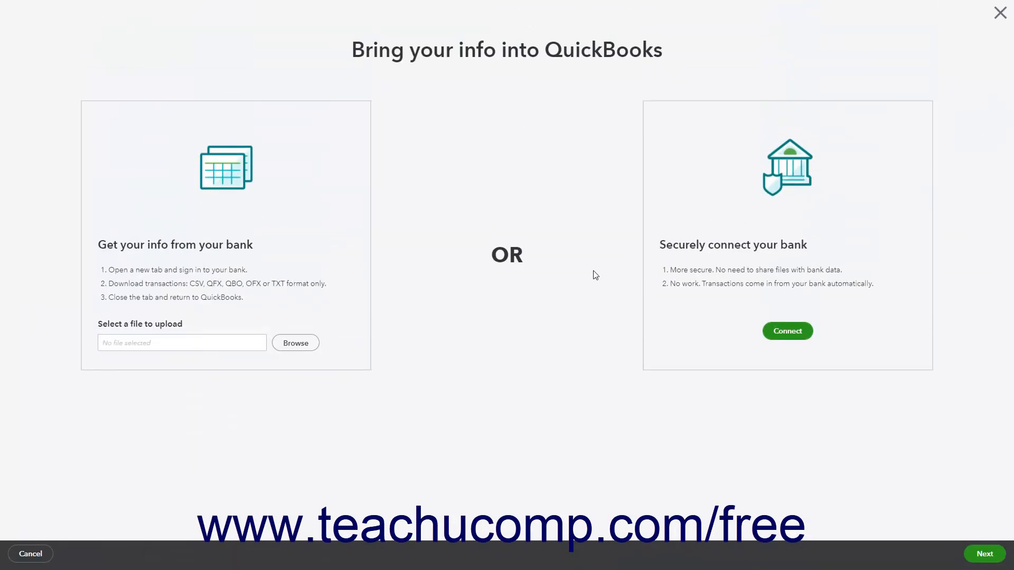
click(312, 344)
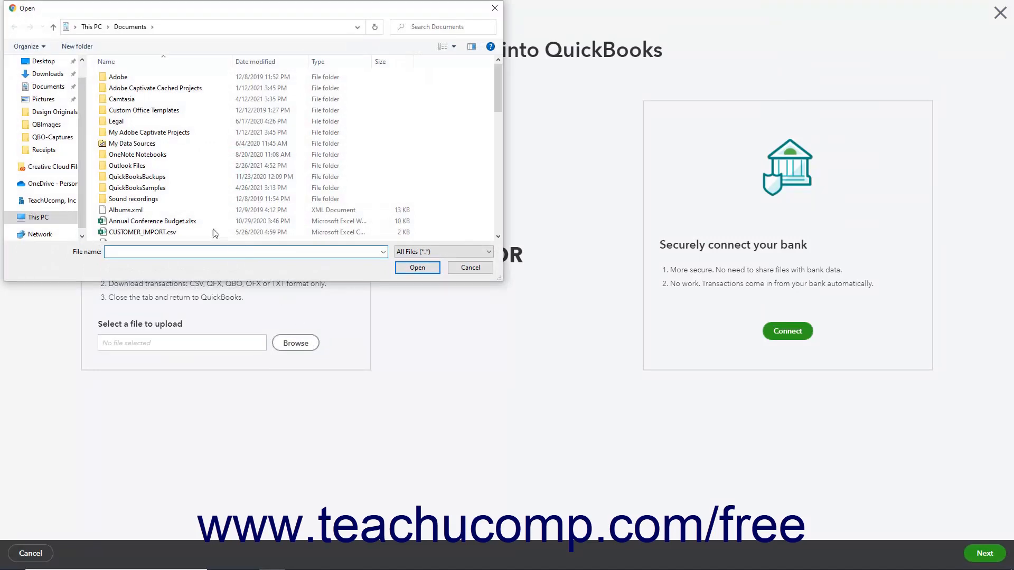
click(142, 221)
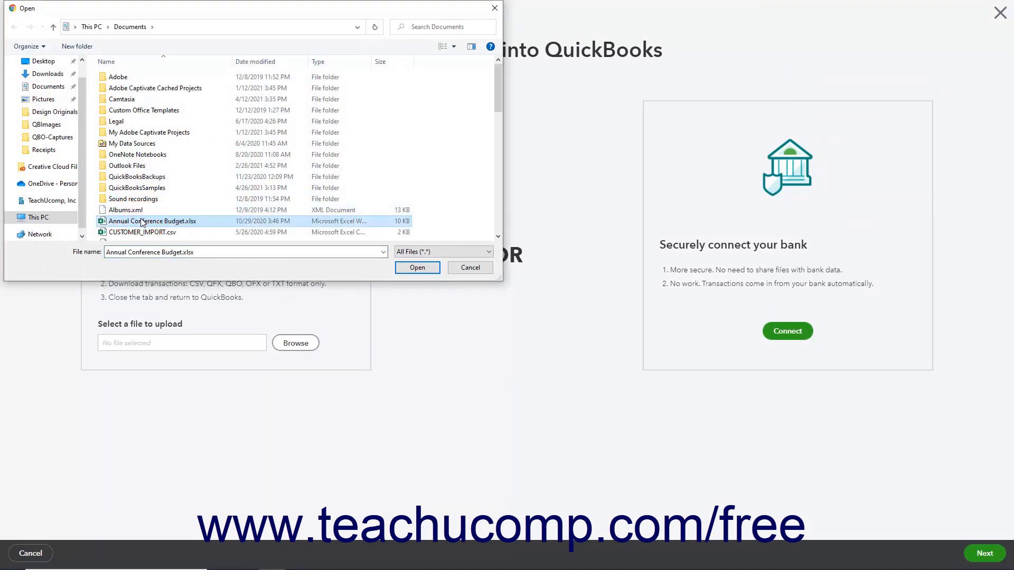
scroll(142, 221, down, 10)
click(185, 96)
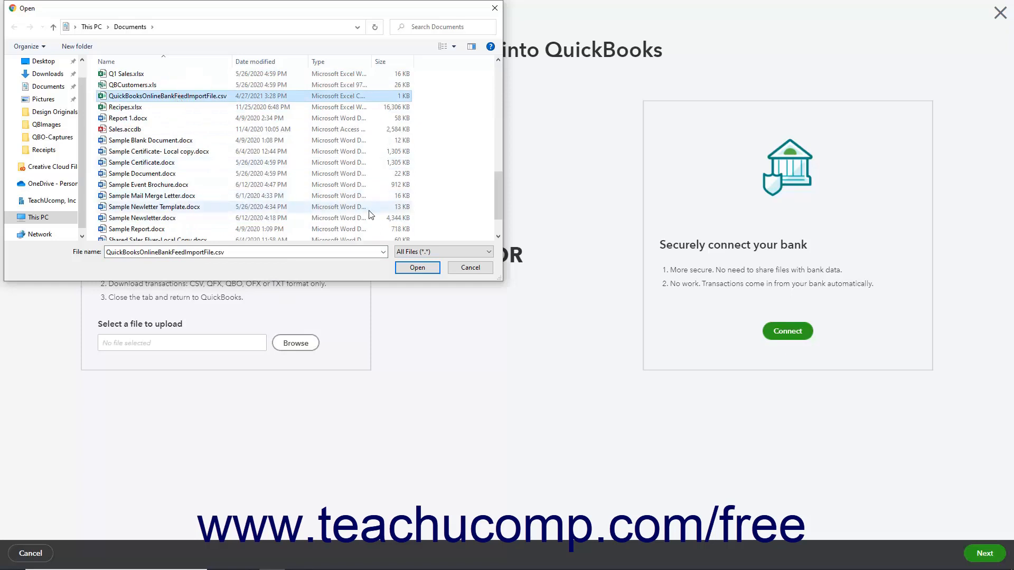
click(415, 267)
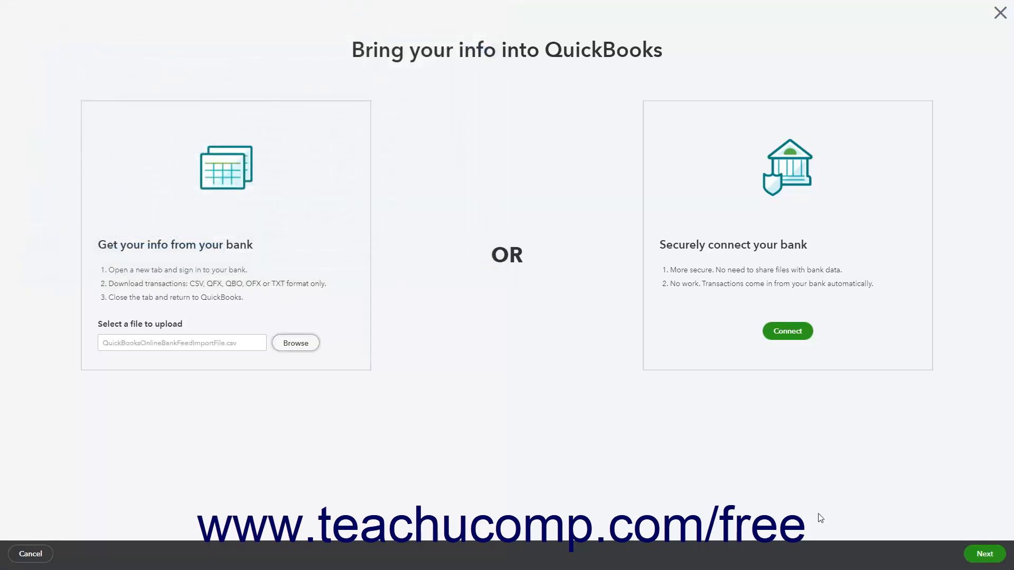
click(984, 554)
- Assign the uploaded bank file to the Primary Checking account and continue to the column mapping
click(308, 125)
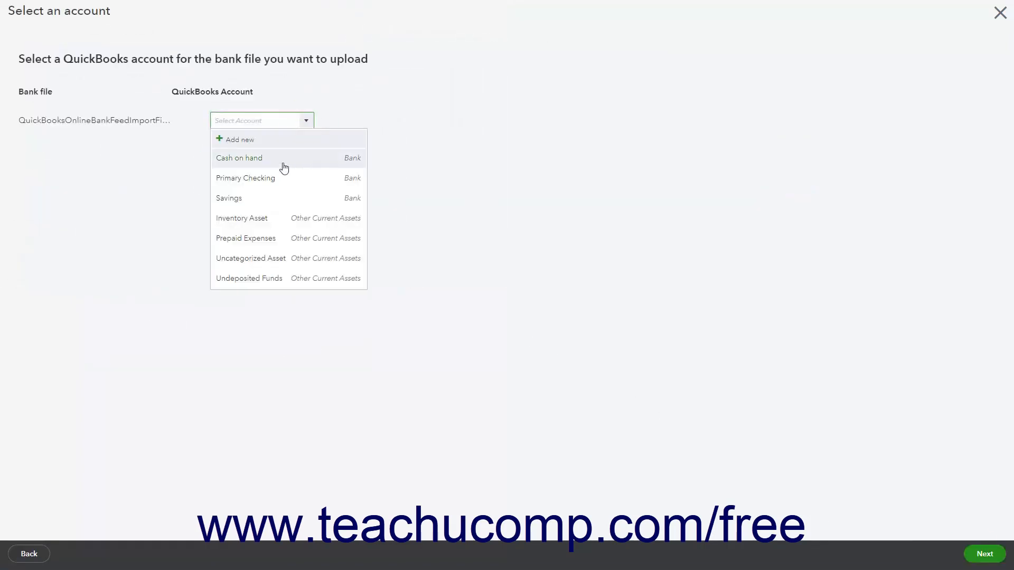
click(279, 176)
click(972, 552)
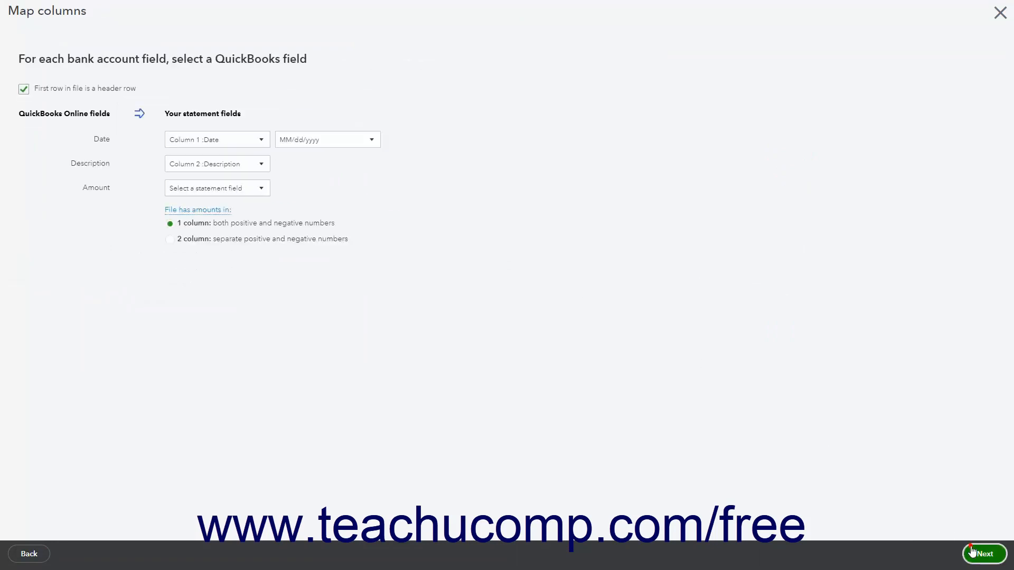
- Map the Amount field to Column 3: Amount, with positive and negative numbers in one column, and accept the mapping
click(259, 190)
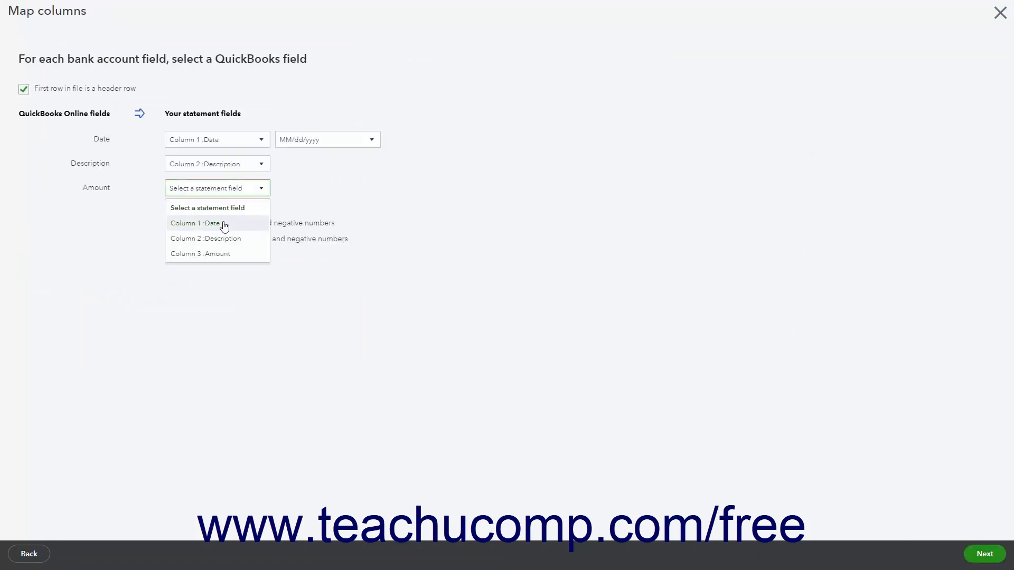
click(222, 254)
click(171, 224)
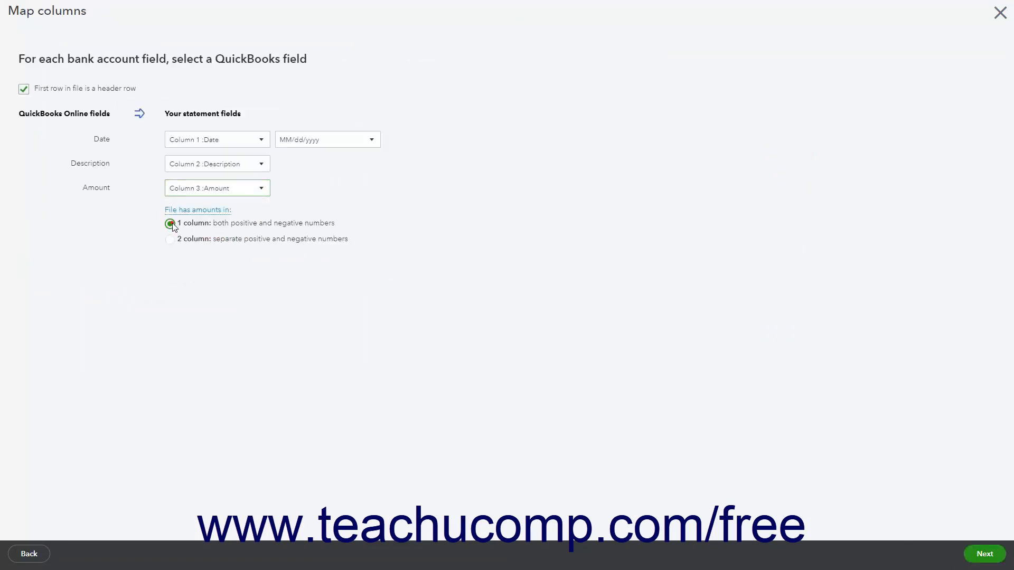
click(983, 553)
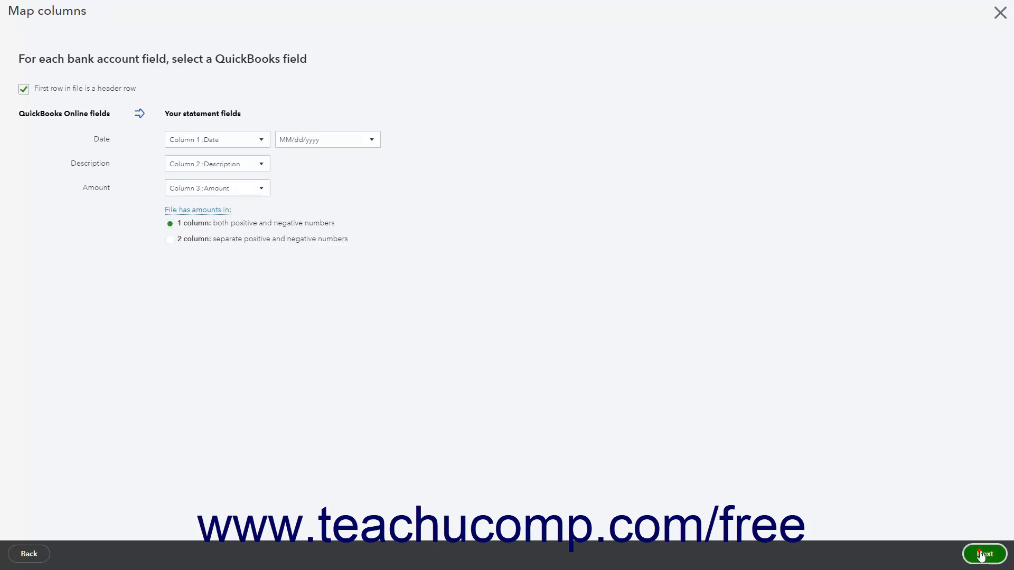
- Import all the listed bank transactions and finish the upload
click(983, 553)
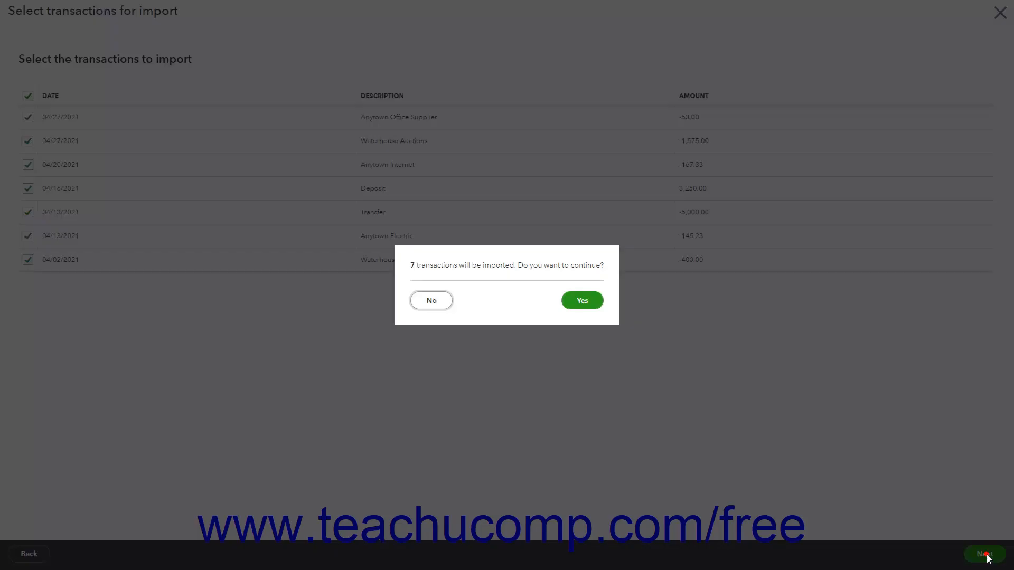
click(583, 301)
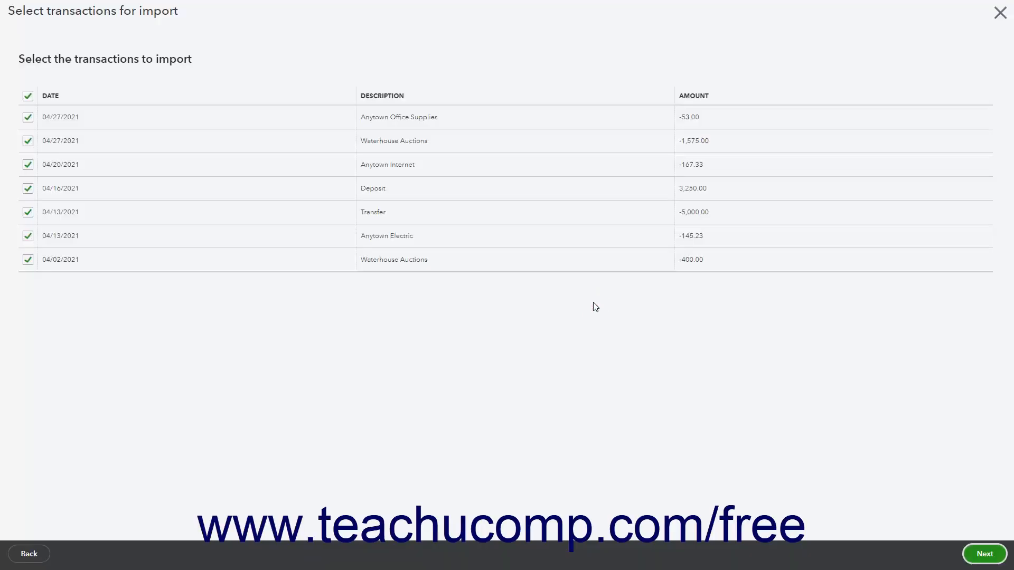
click(971, 555)
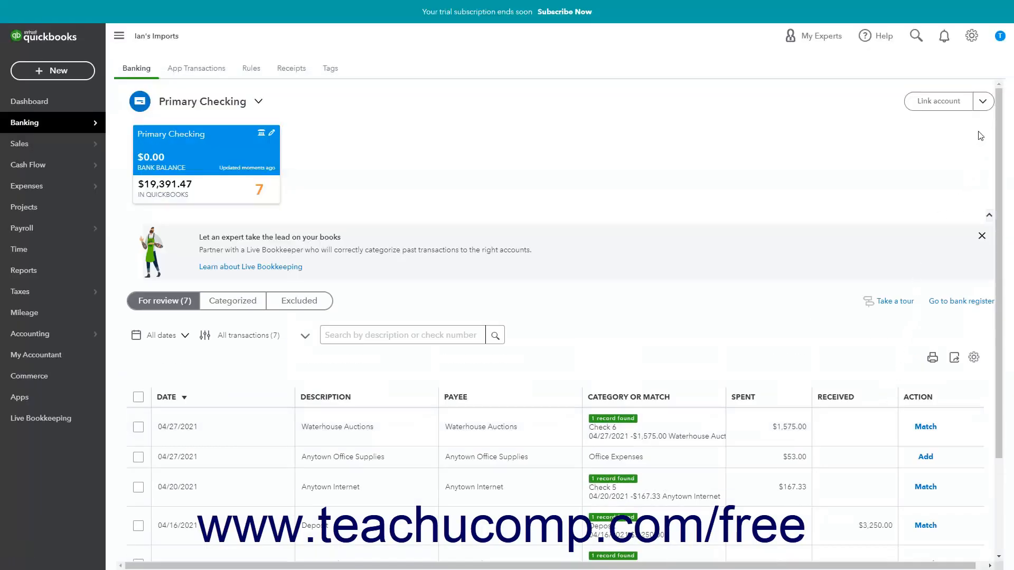
click(983, 103)
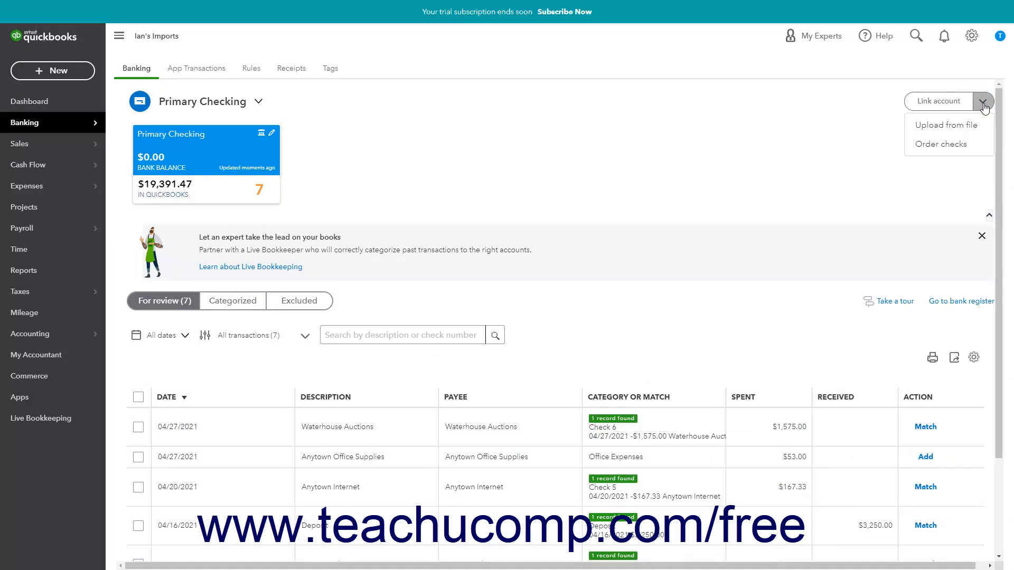
click(775, 182)
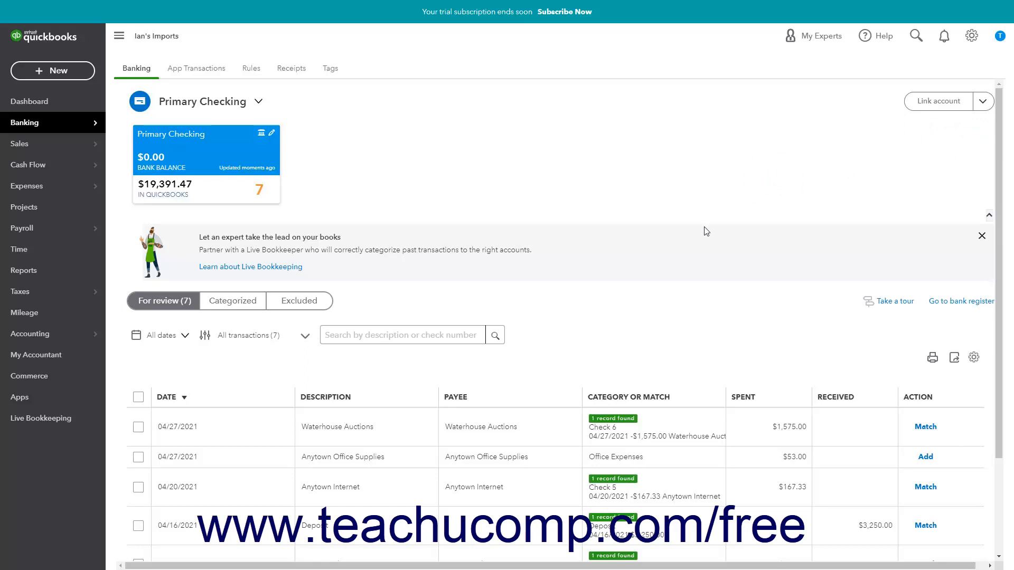
- Examine the imported transactions for review, check the Categorized and Excluded lists, and return to For review
click(184, 304)
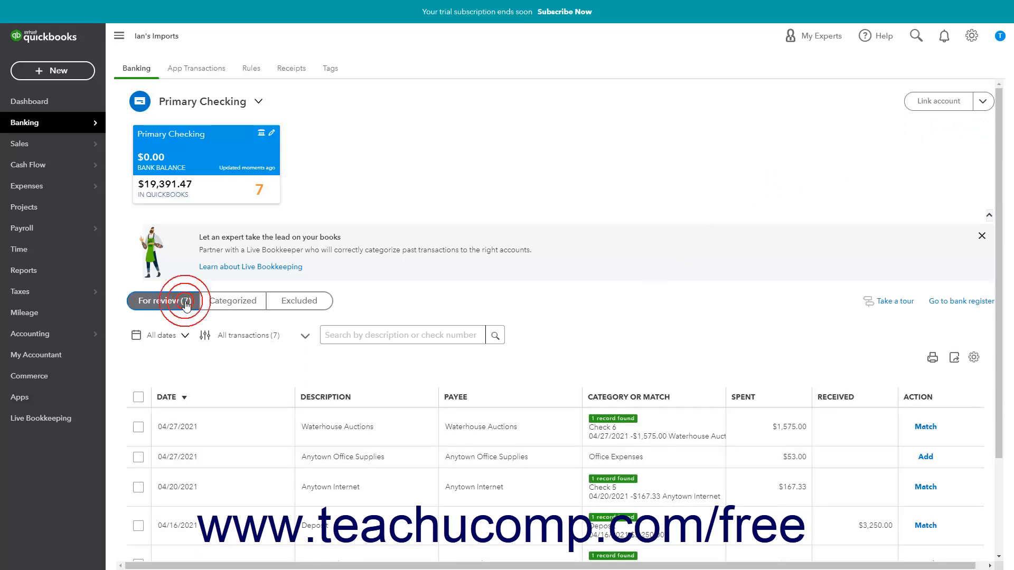
scroll(290, 352, down, 3)
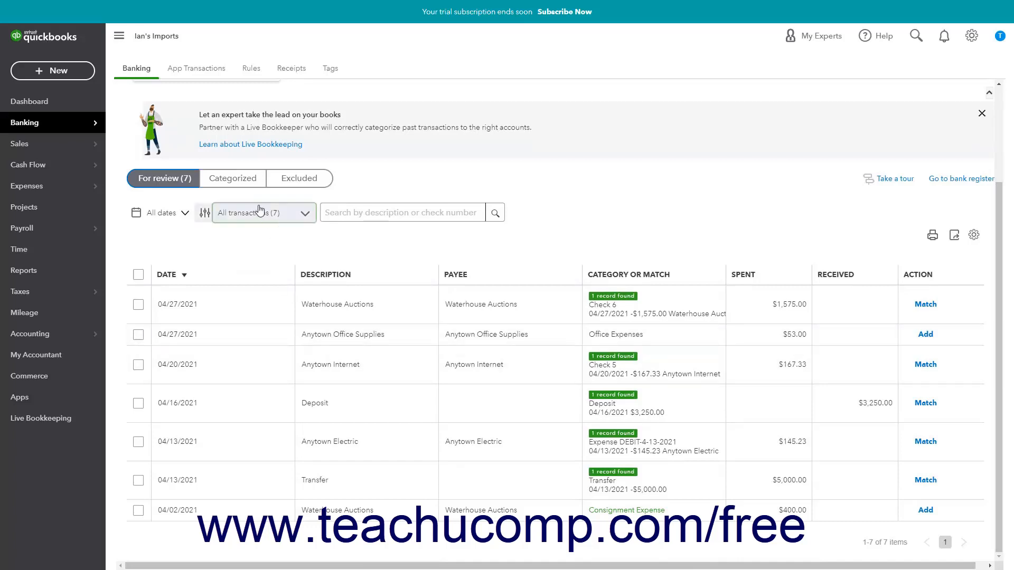
click(247, 183)
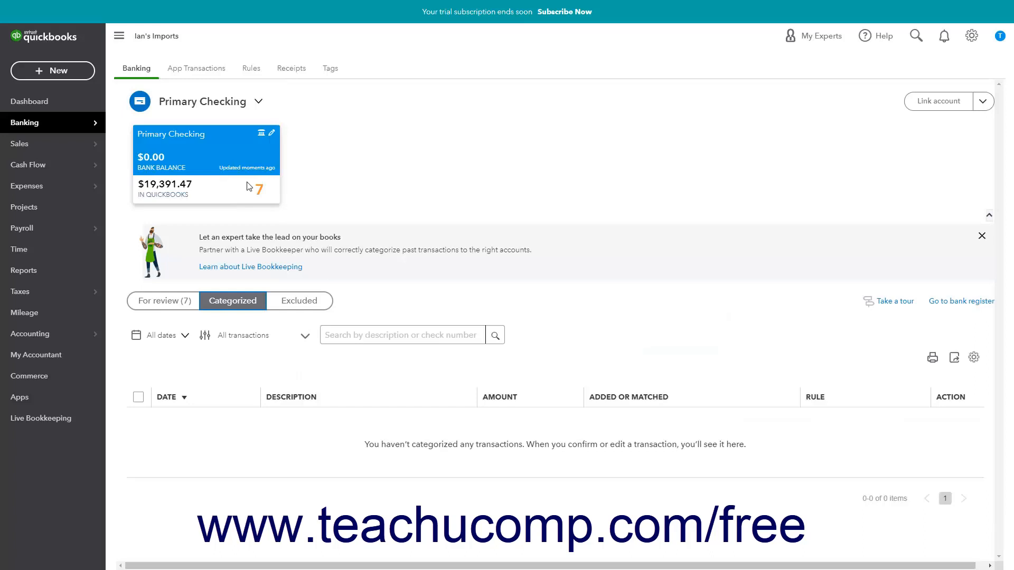
click(321, 305)
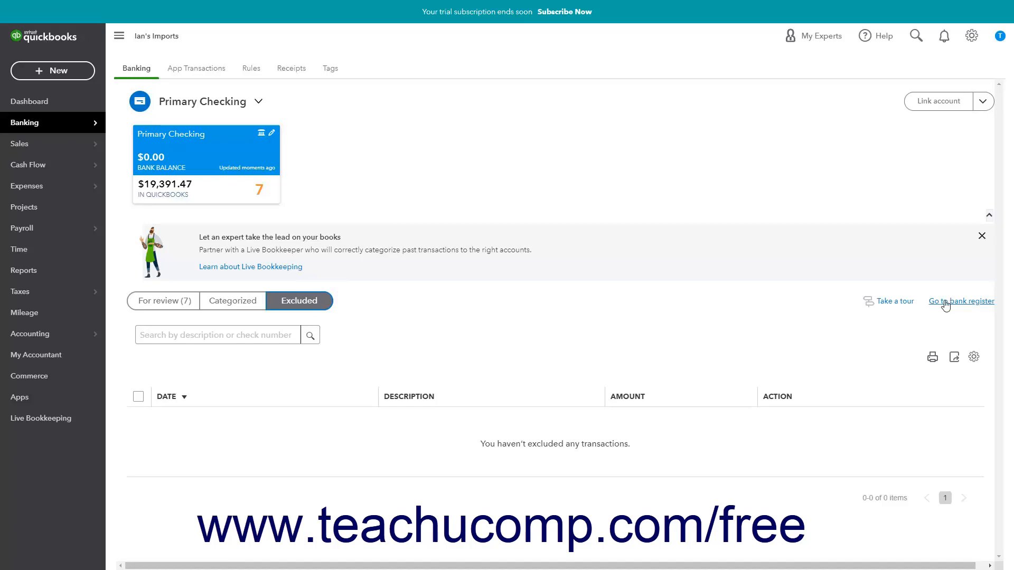
click(178, 304)
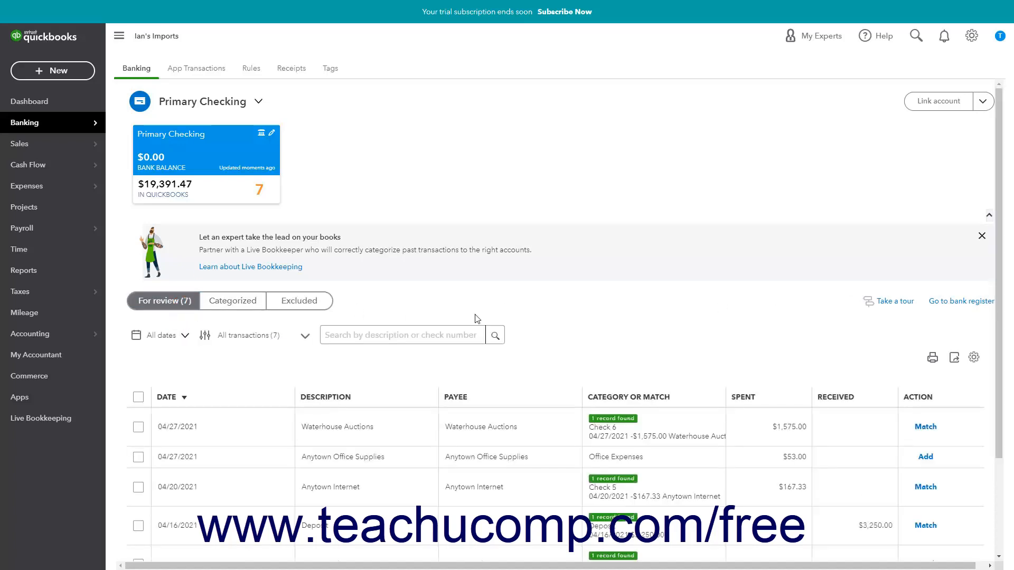
- Try a Custom date range filter on the transactions for review, then reset and close the filter
click(185, 337)
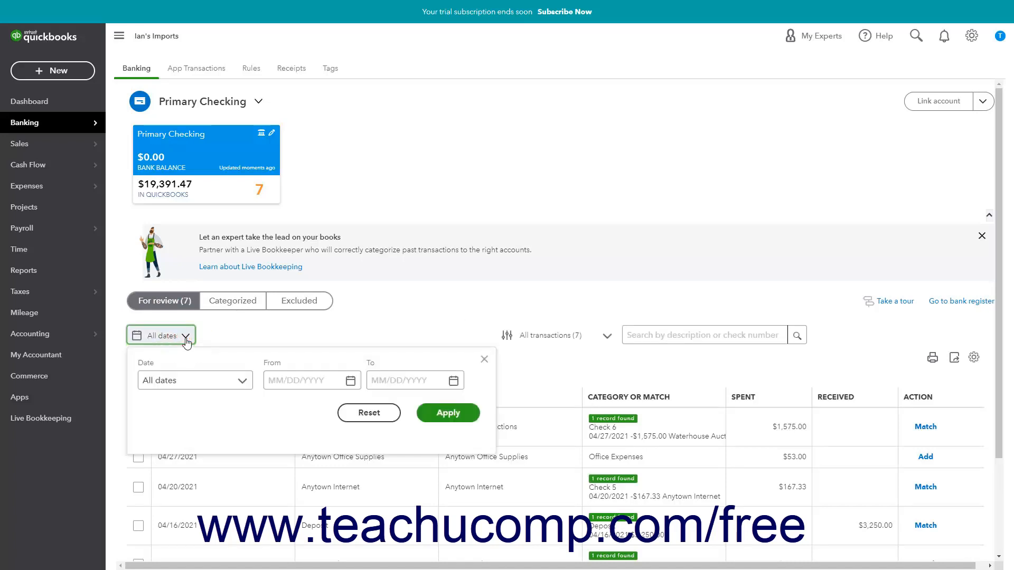
click(242, 382)
click(243, 382)
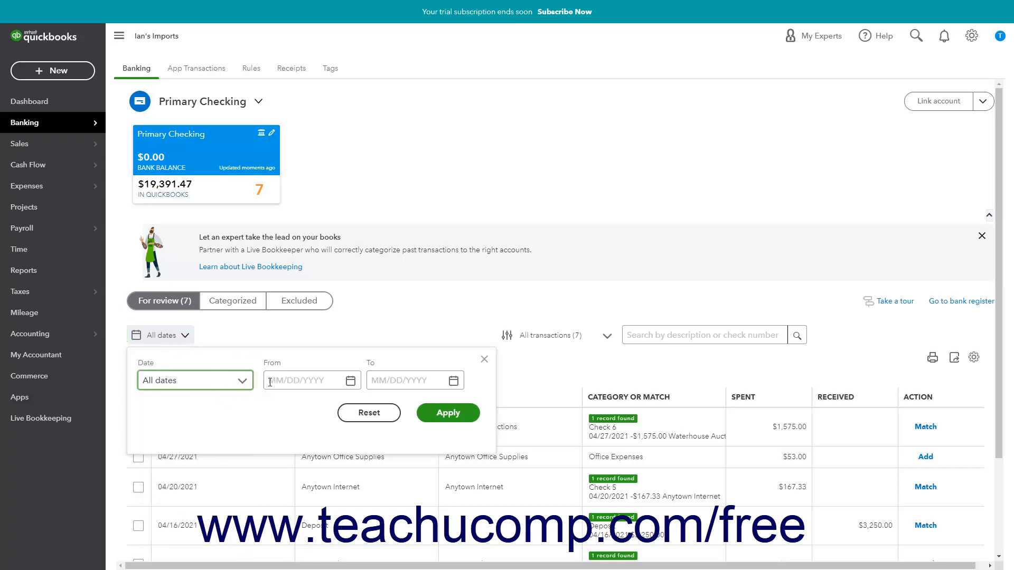
click(305, 381)
click(387, 382)
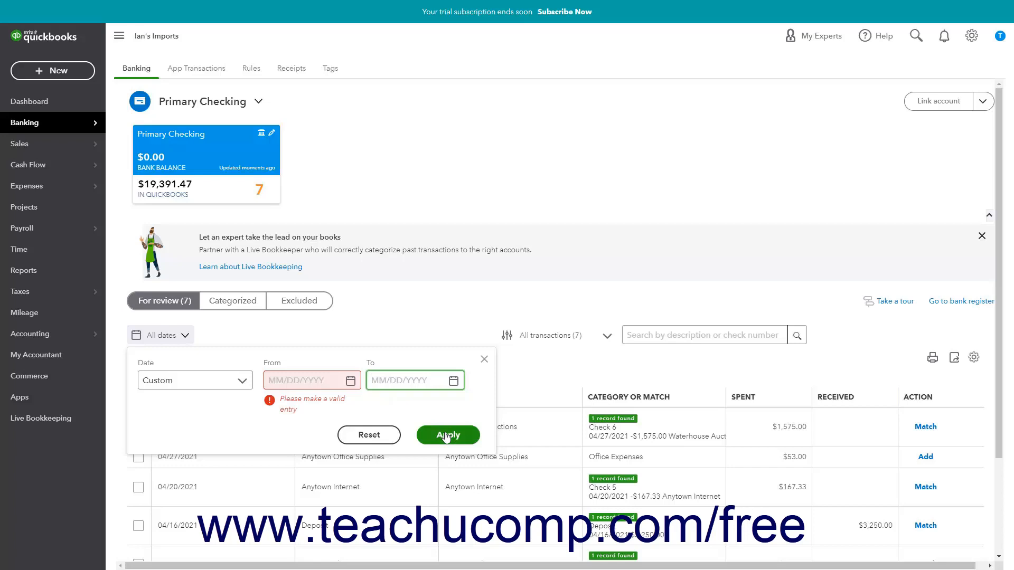
click(378, 436)
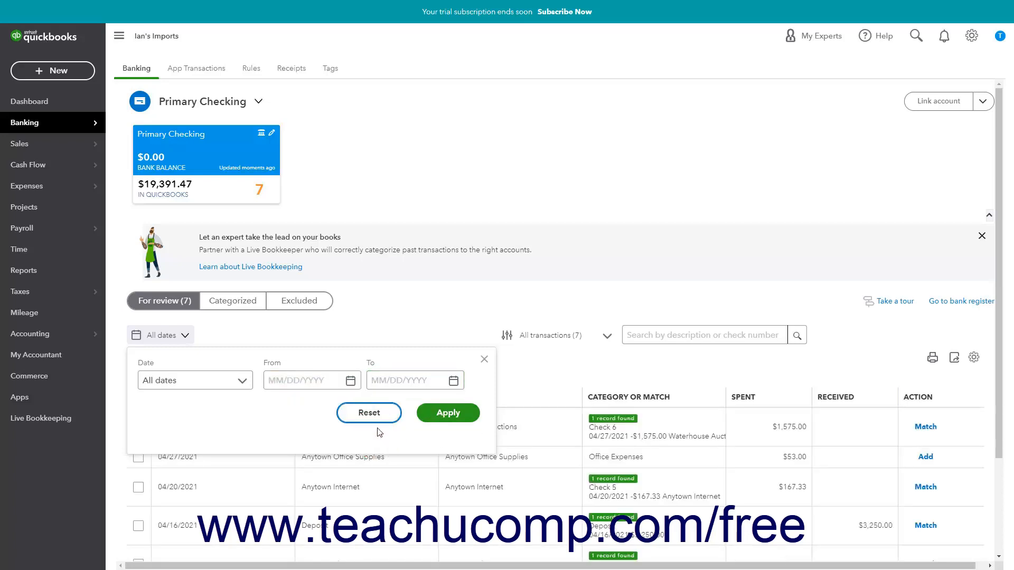
click(483, 360)
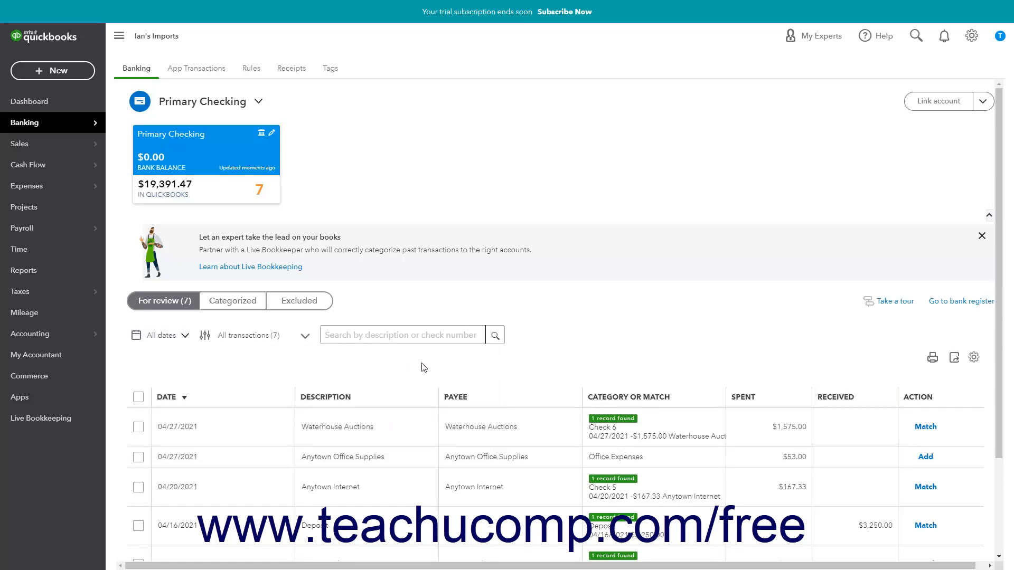
- Filter the transactions for review to Recognized only, then clear the filter
click(305, 336)
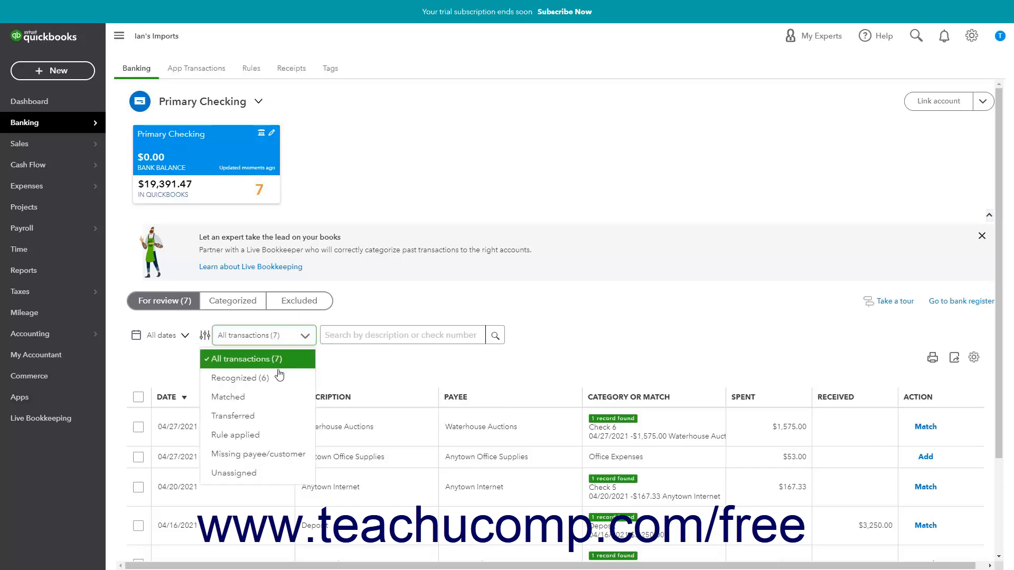
click(263, 378)
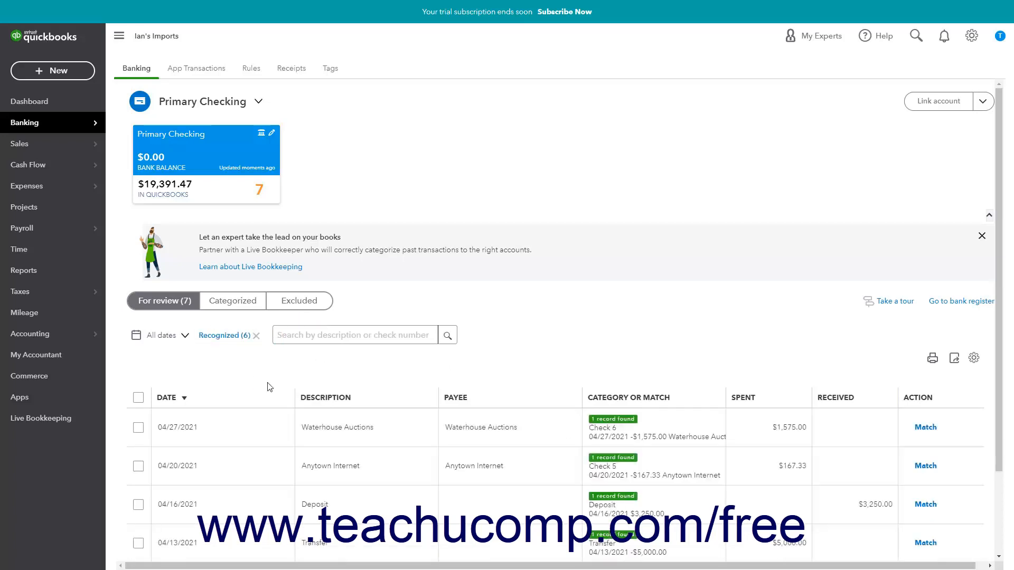
click(256, 336)
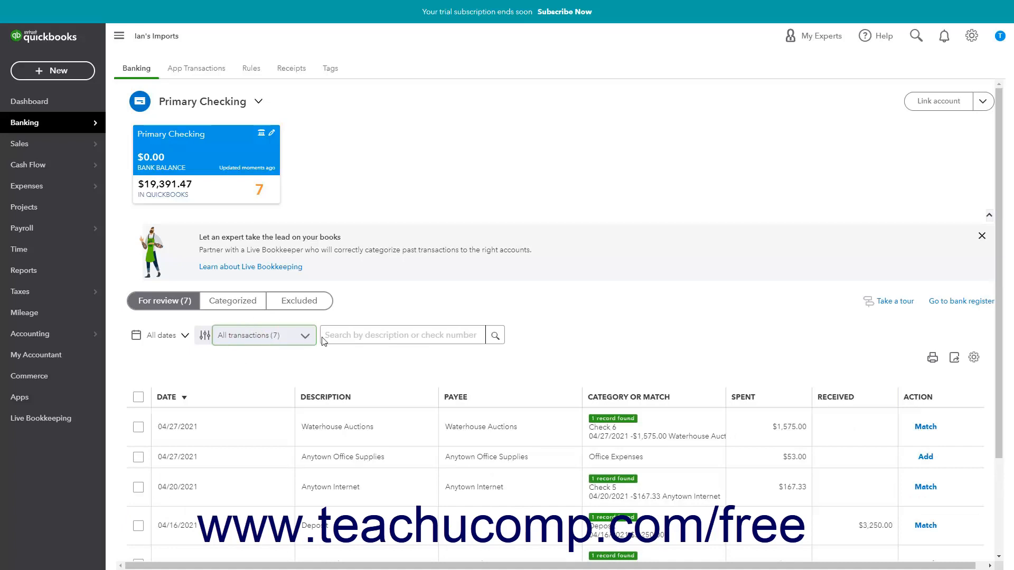
- Search the transactions for review for "deposit", then clear the search
click(340, 334)
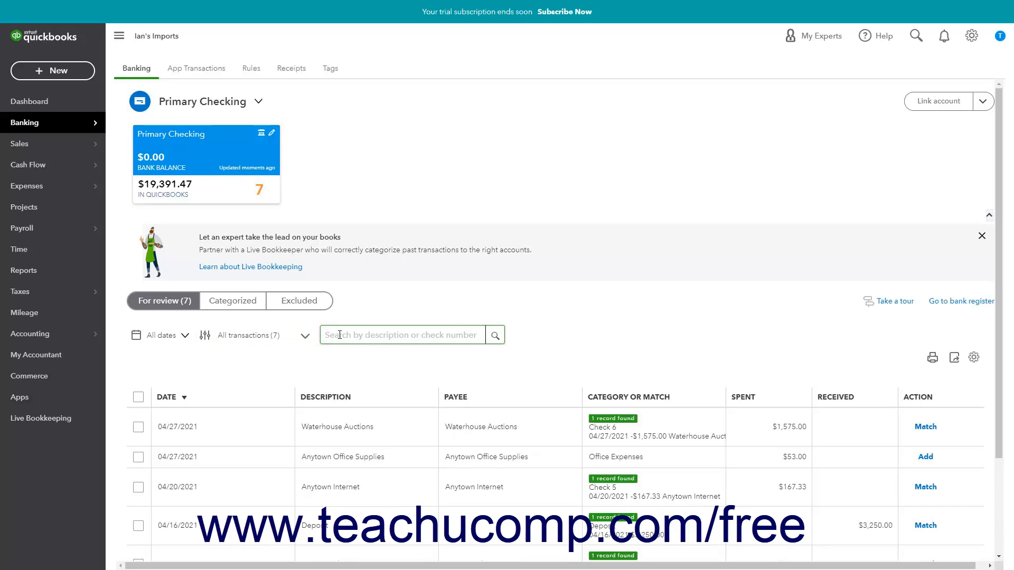
text(d)
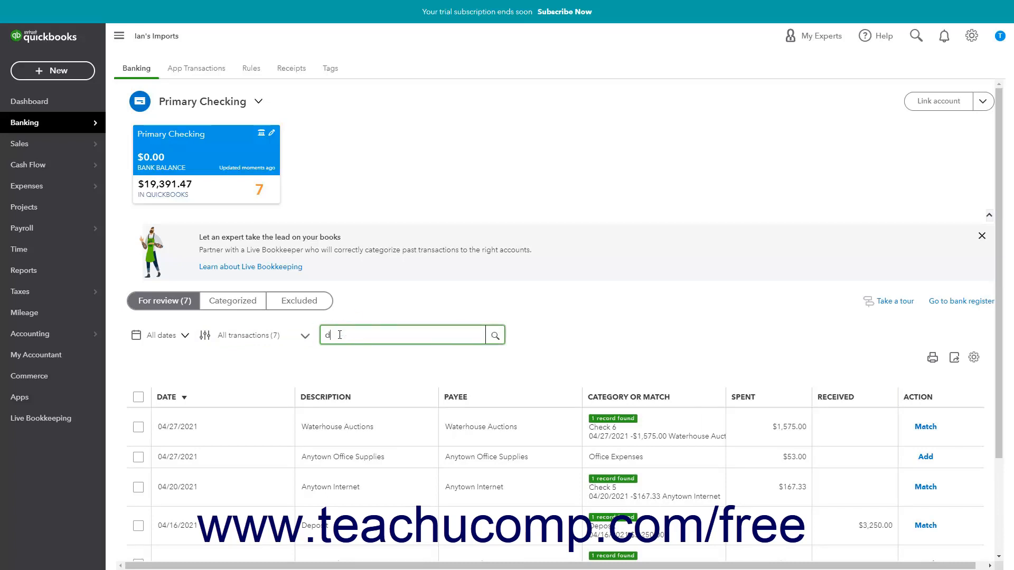
text(eposit)
click(494, 337)
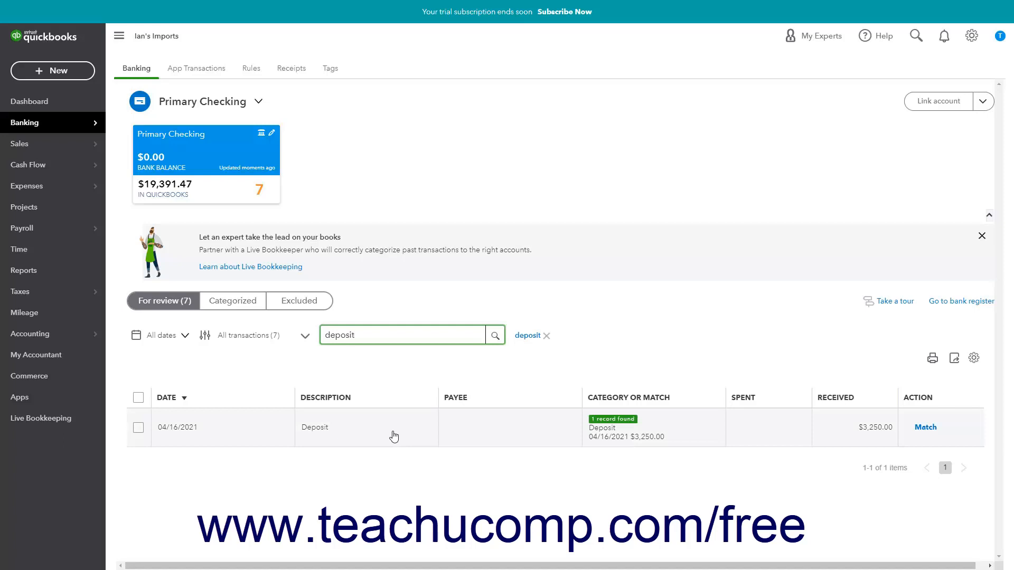
click(547, 336)
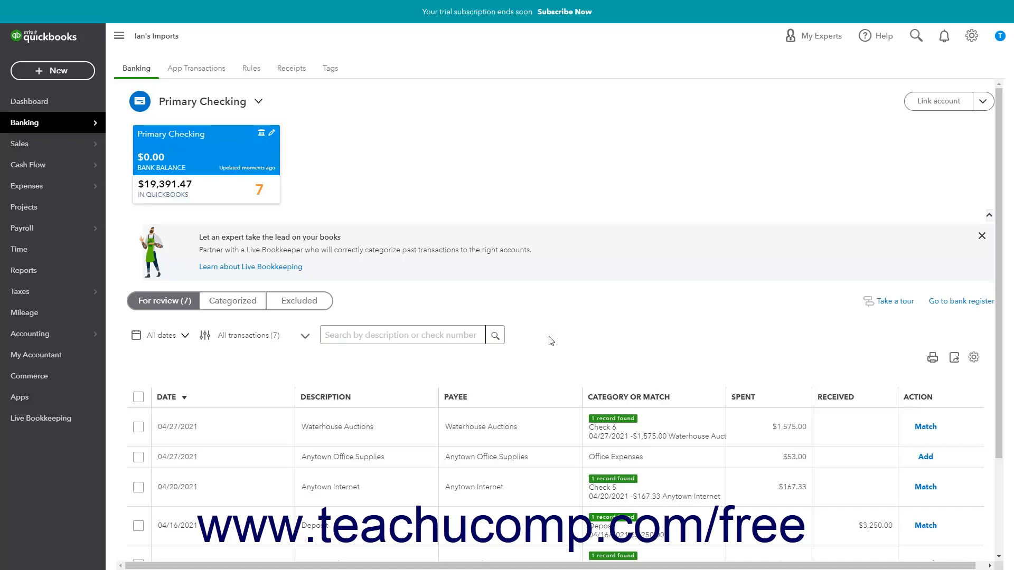
- Preview the printout of the For review transaction list, then cancel printing
scroll(551, 340, down, 3)
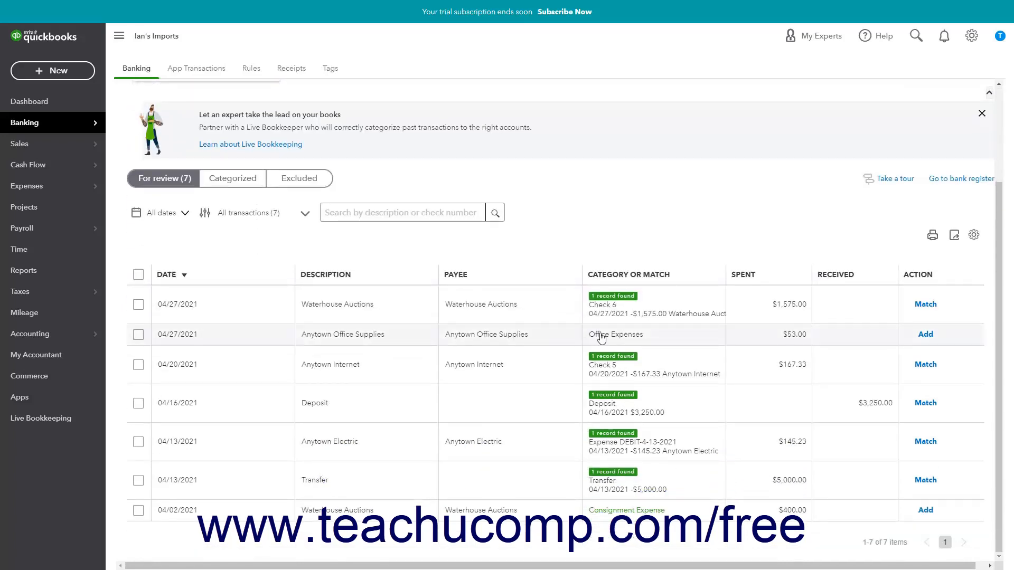
click(933, 238)
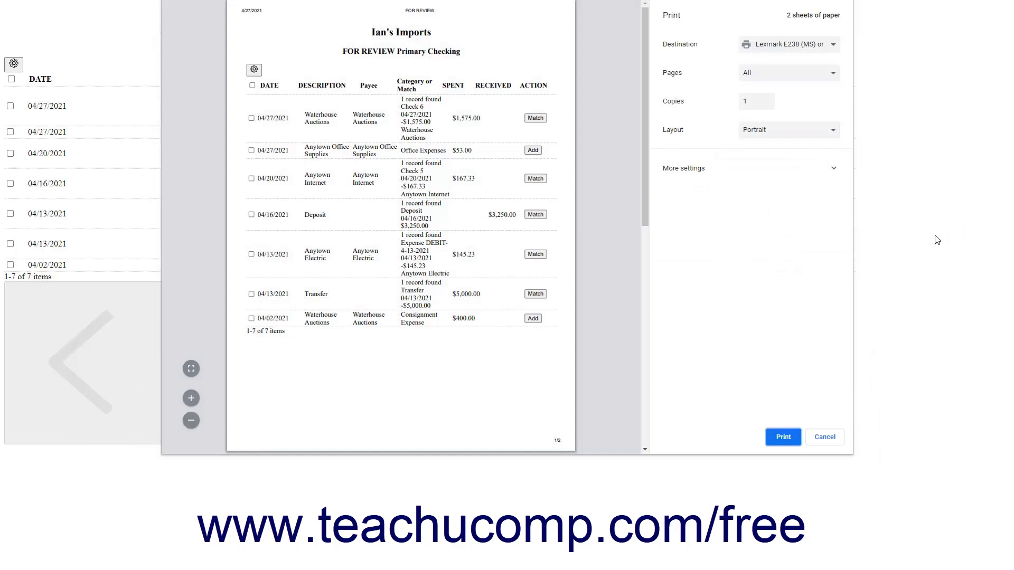
click(817, 434)
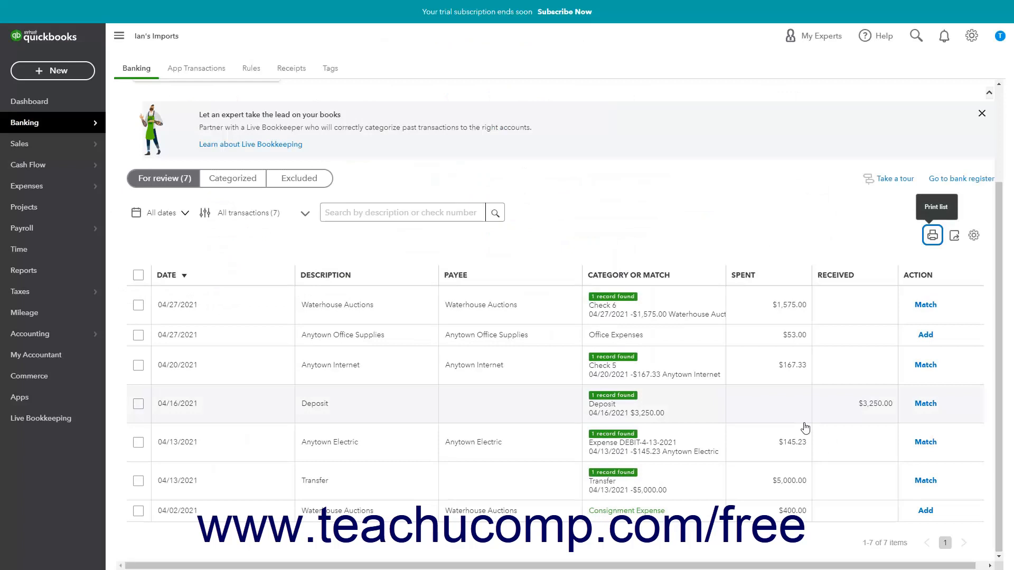
- Try the table settings by showing and hiding the Check No. column and turning grouping on and off, and view the page size options
click(974, 236)
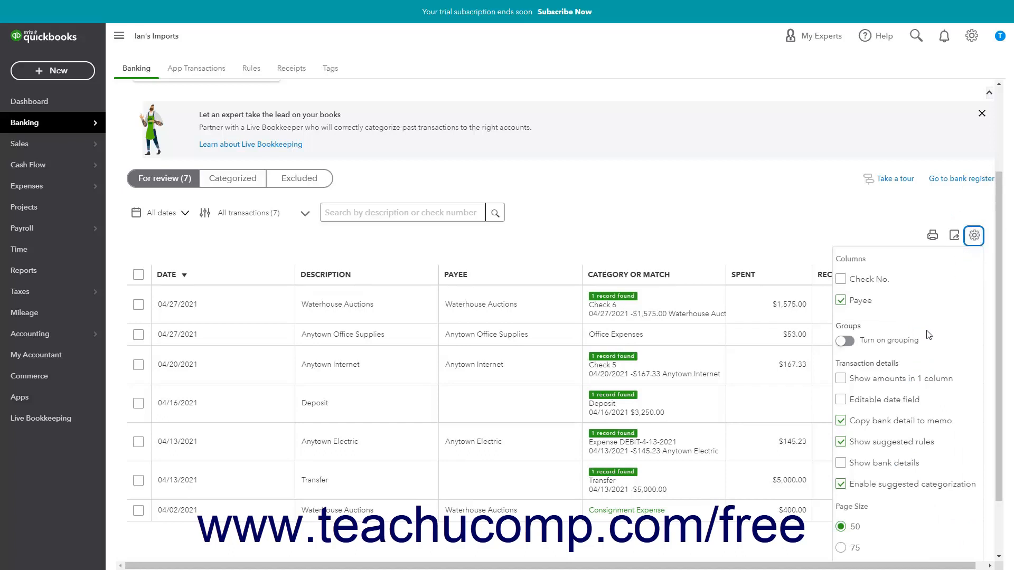
click(845, 280)
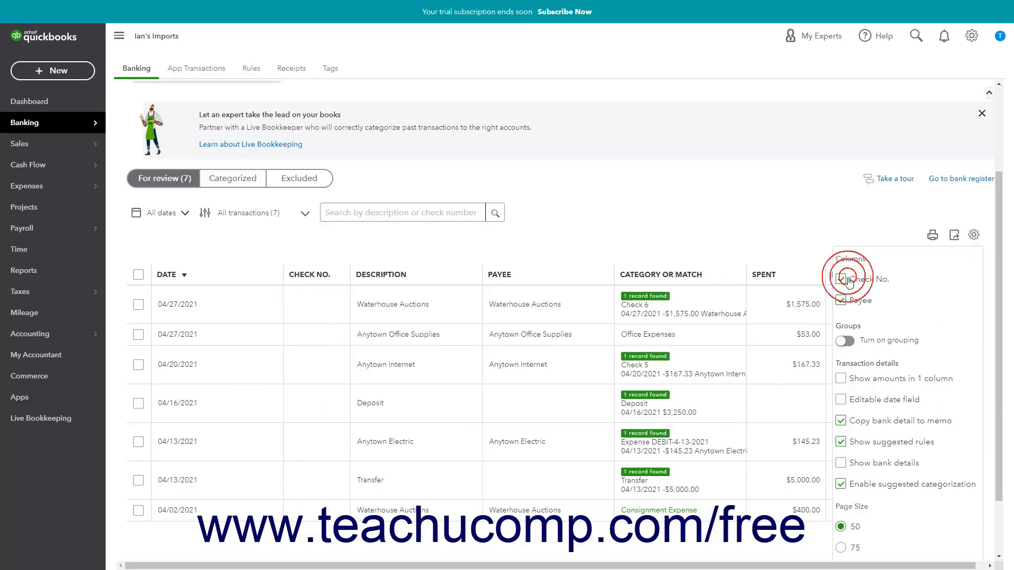
click(846, 280)
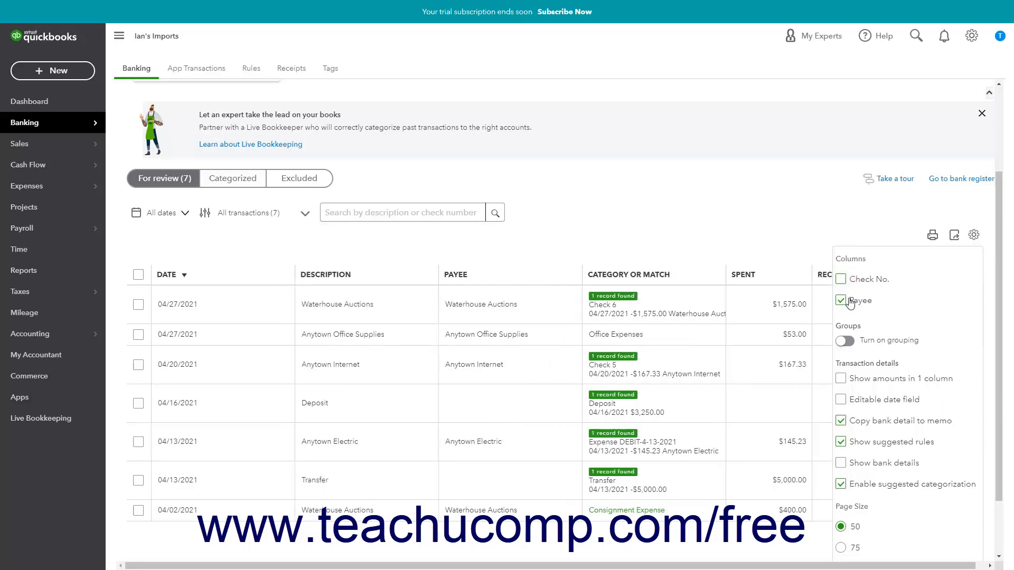
click(847, 344)
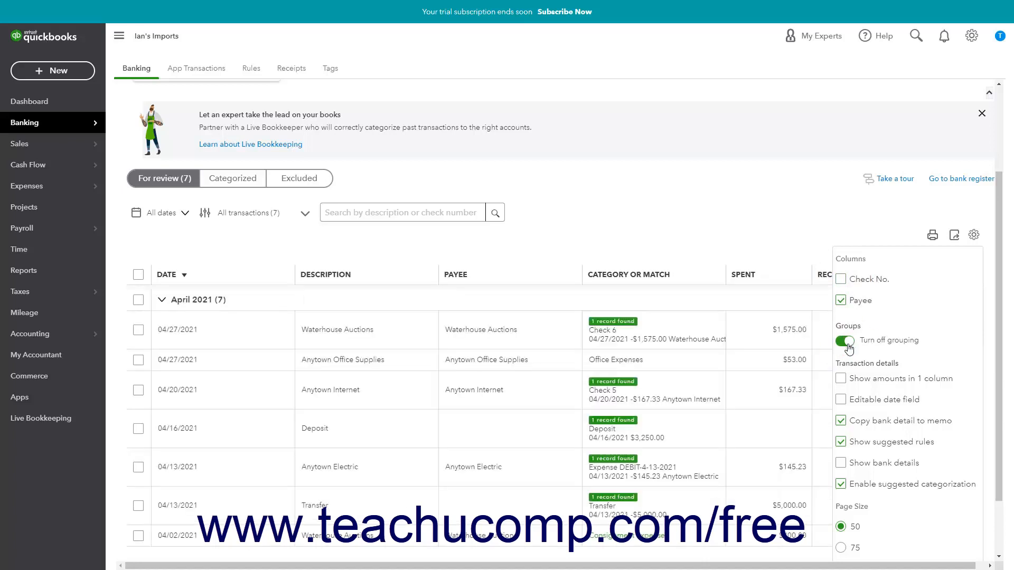
click(847, 343)
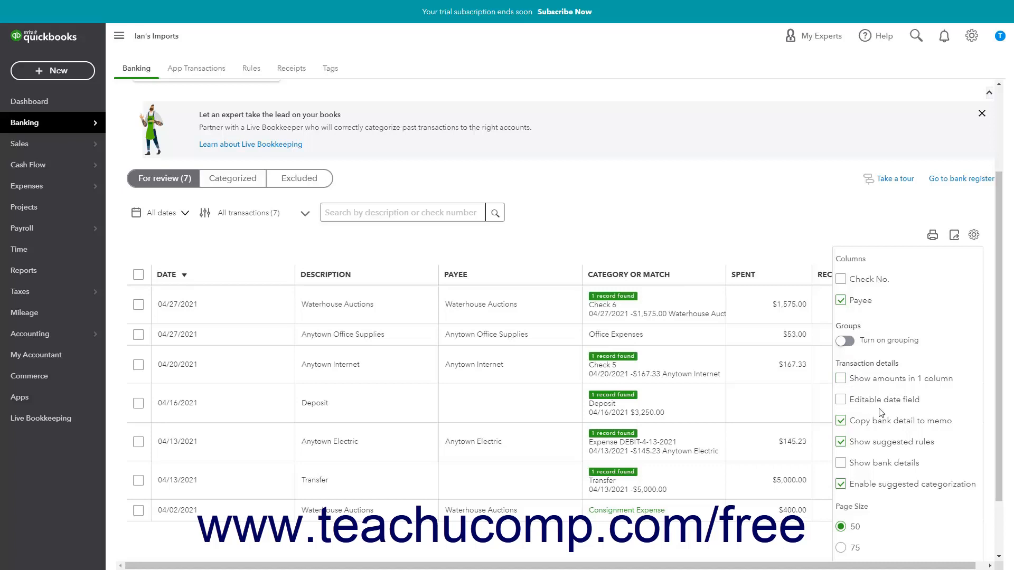
scroll(882, 413, down, 2)
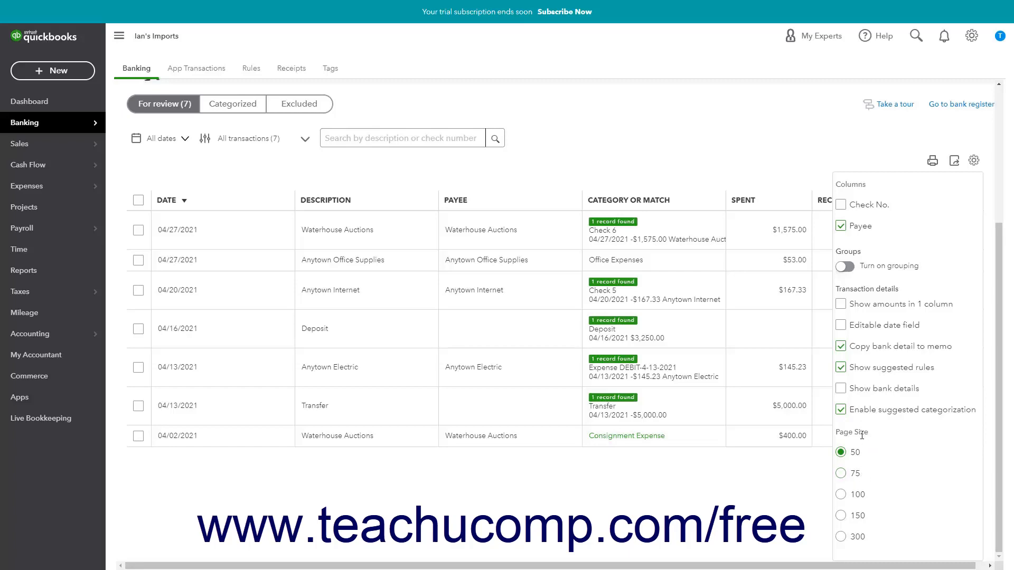
- Close the table settings, view the Categorized and Excluded lists, and return to For review
scroll(862, 436, up, 4)
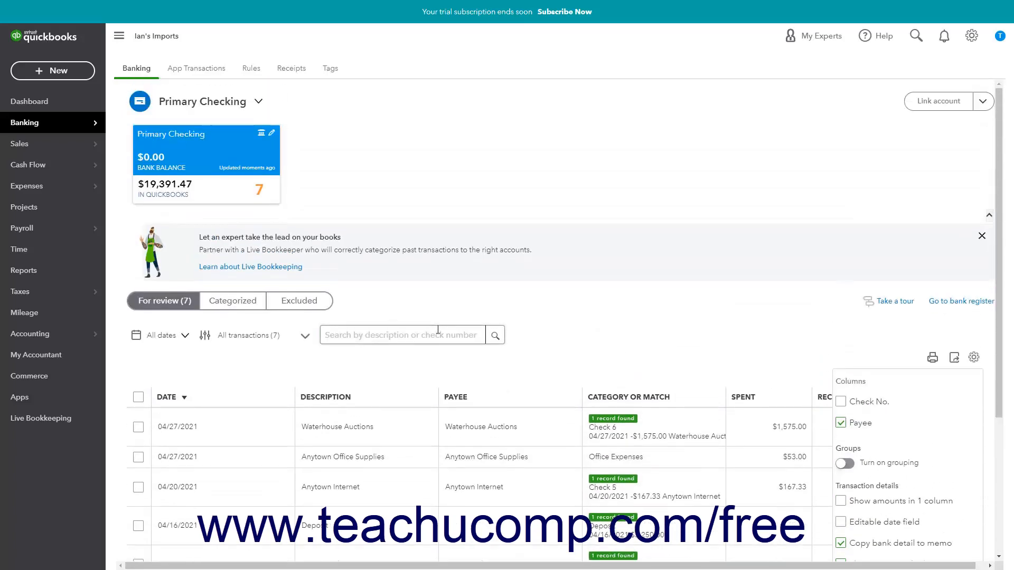
click(249, 306)
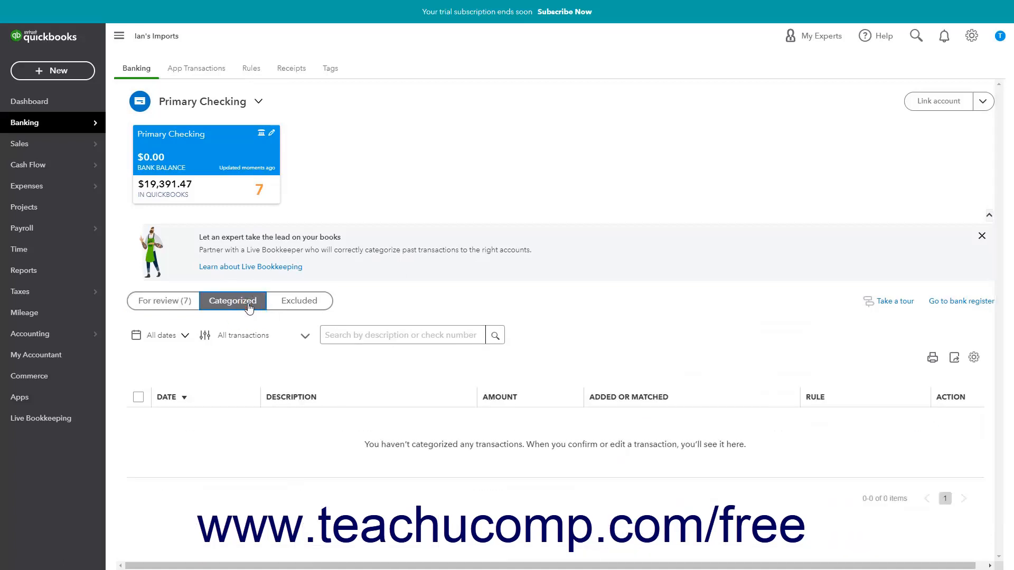
click(288, 306)
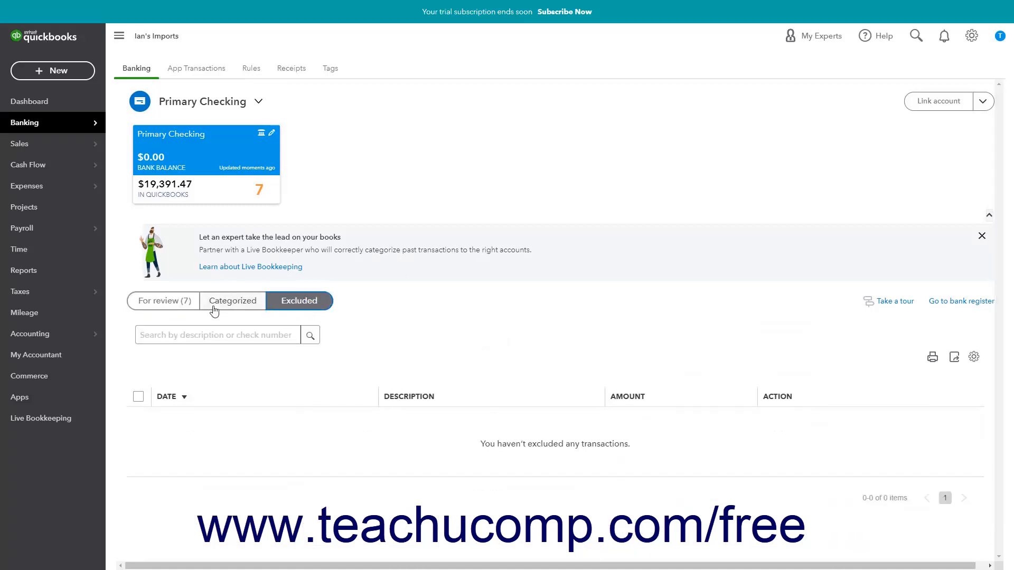
click(175, 306)
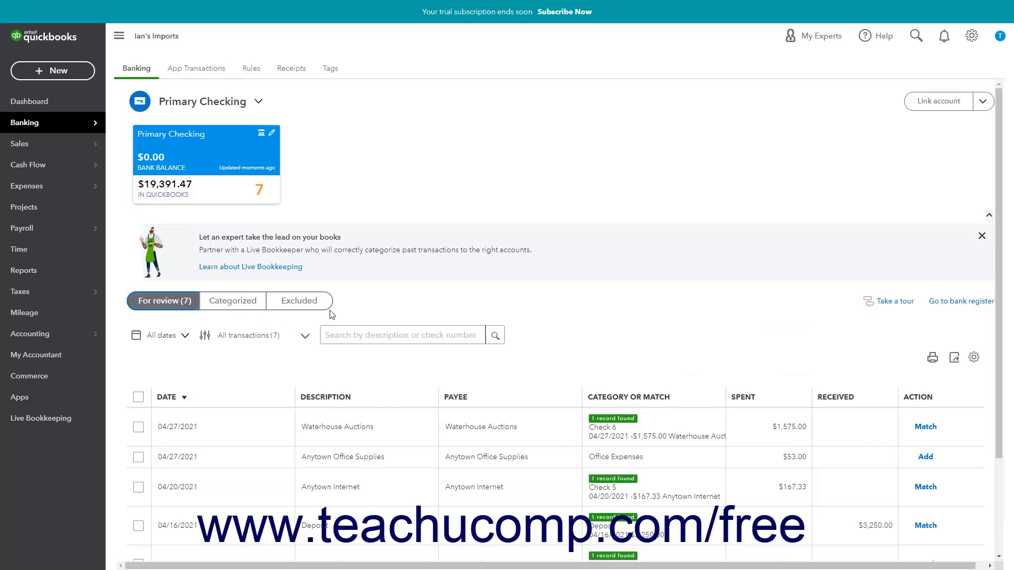
- Match the 04/27/2021 Waterhouse Auctions transaction for $1,575.00 to its found record, Check 6
scroll(338, 314, down, 3)
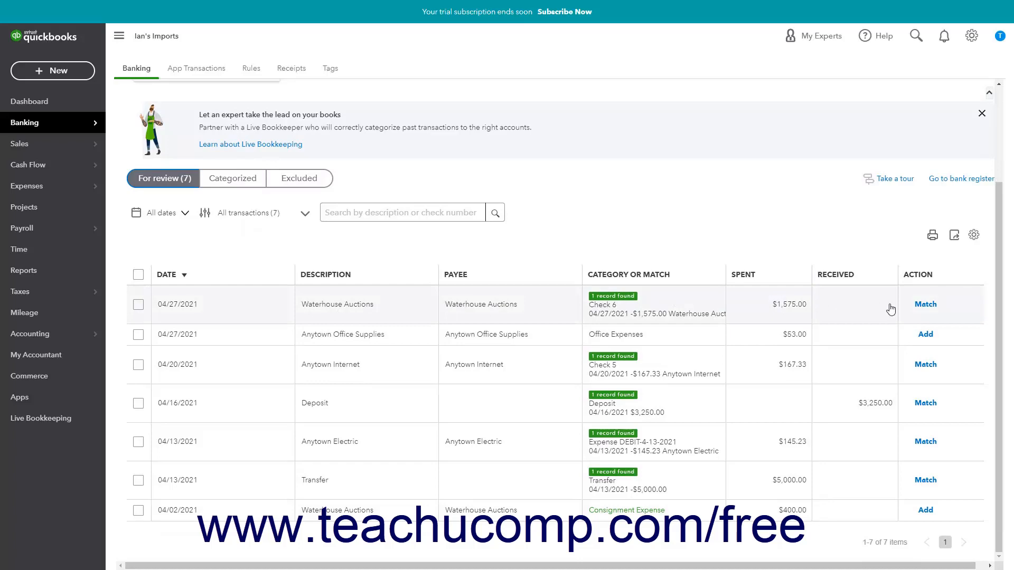
click(925, 305)
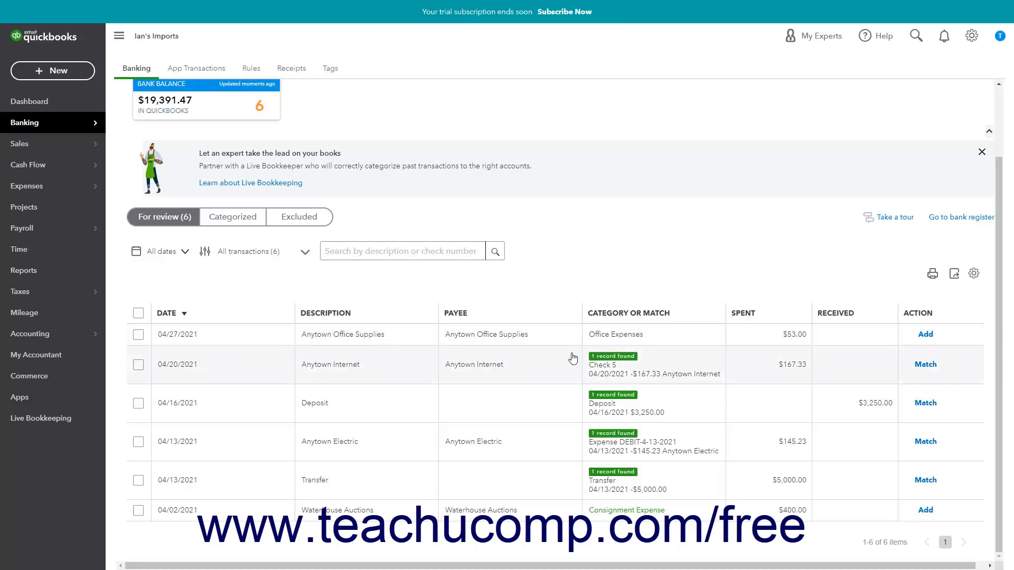
- Expand the 04/27/2021 Anytown Office Supplies transaction to examine its categorization details, then collapse it
click(510, 335)
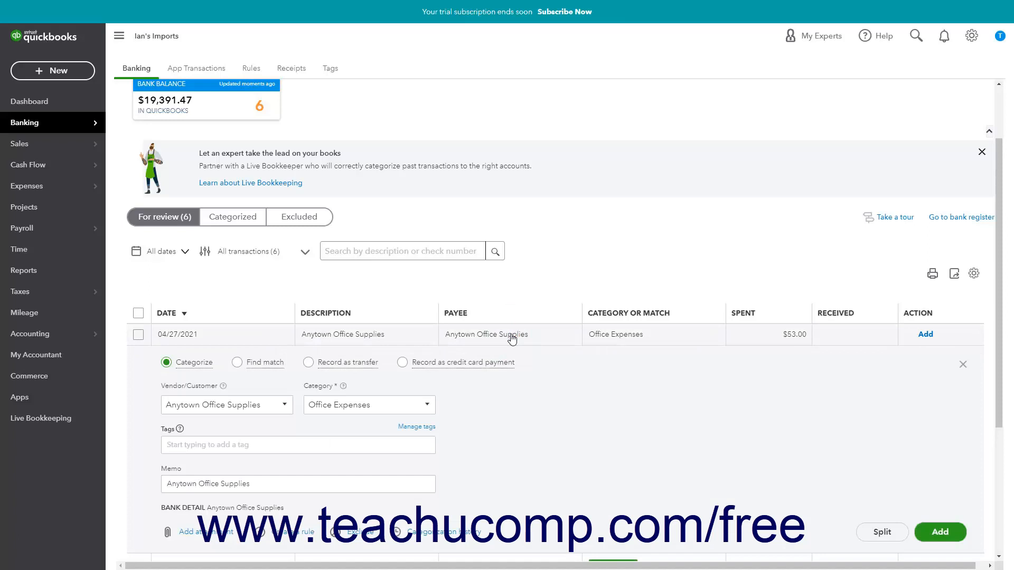
scroll(649, 397, down, 2)
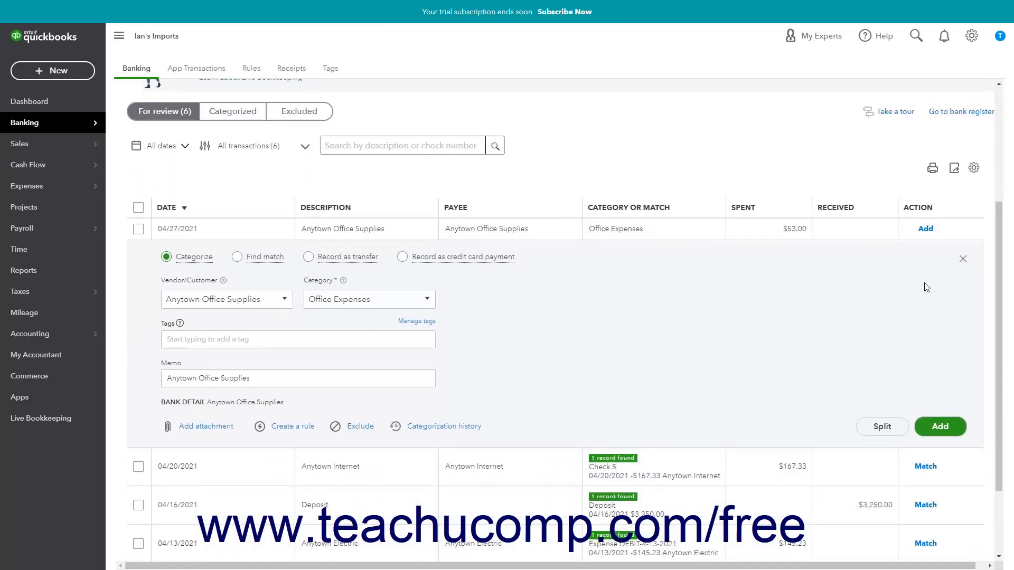
click(963, 259)
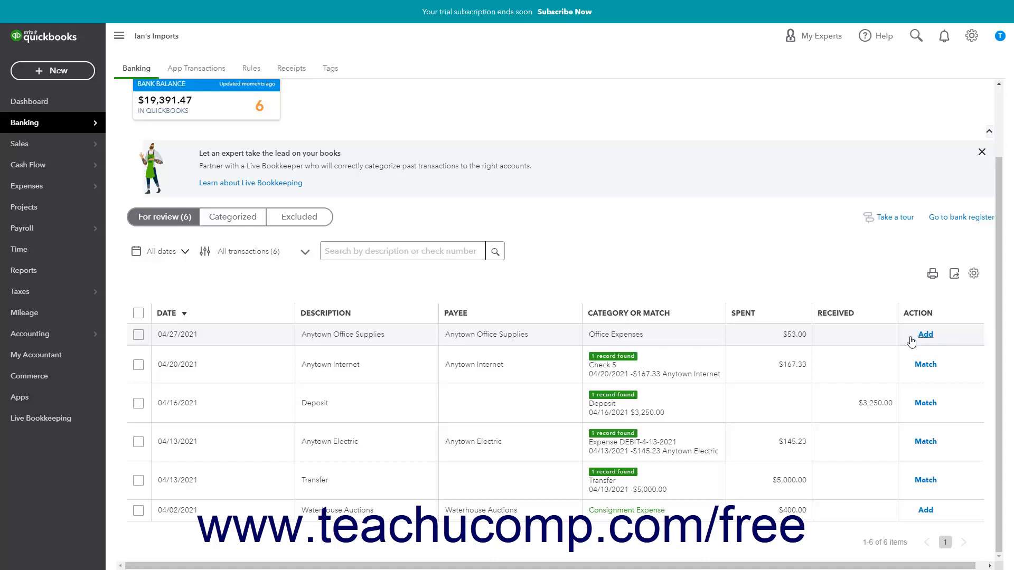
- Expand the Anytown Office Supplies transaction again and choose Office Expenses as its category
click(481, 336)
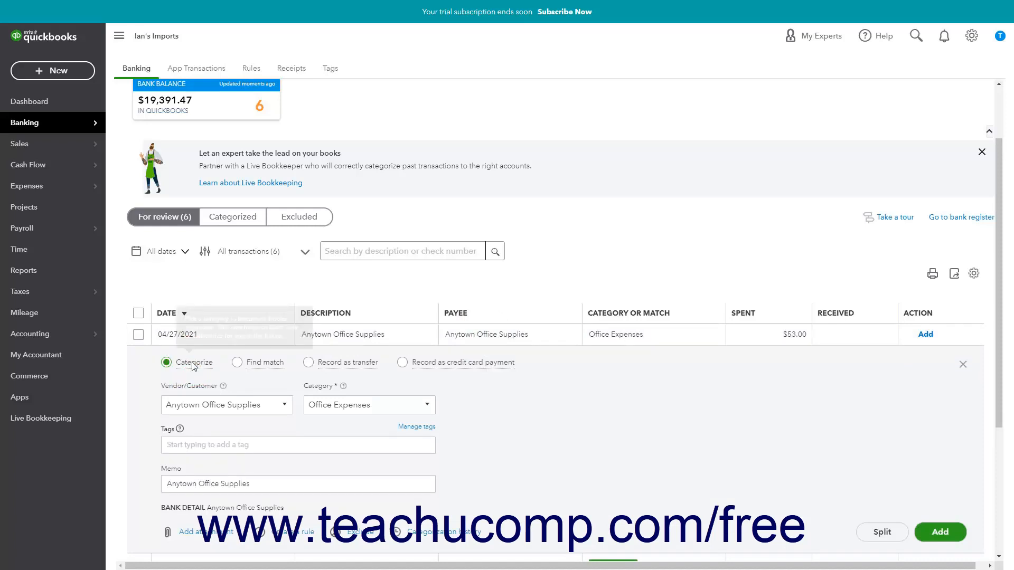
scroll(193, 366, down, 1)
scroll(193, 366, down, 1)
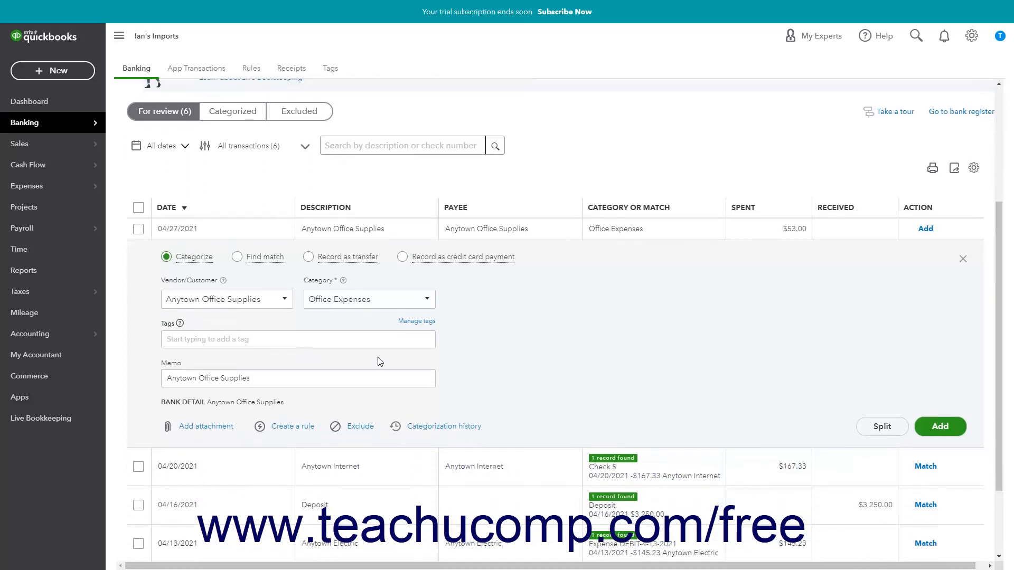
scroll(380, 361, down, 1)
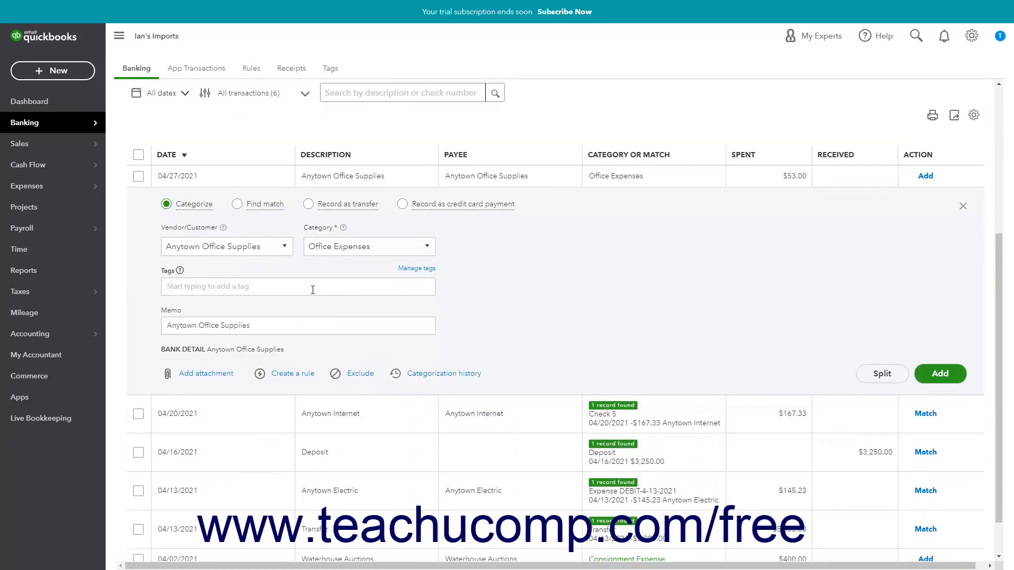
click(428, 247)
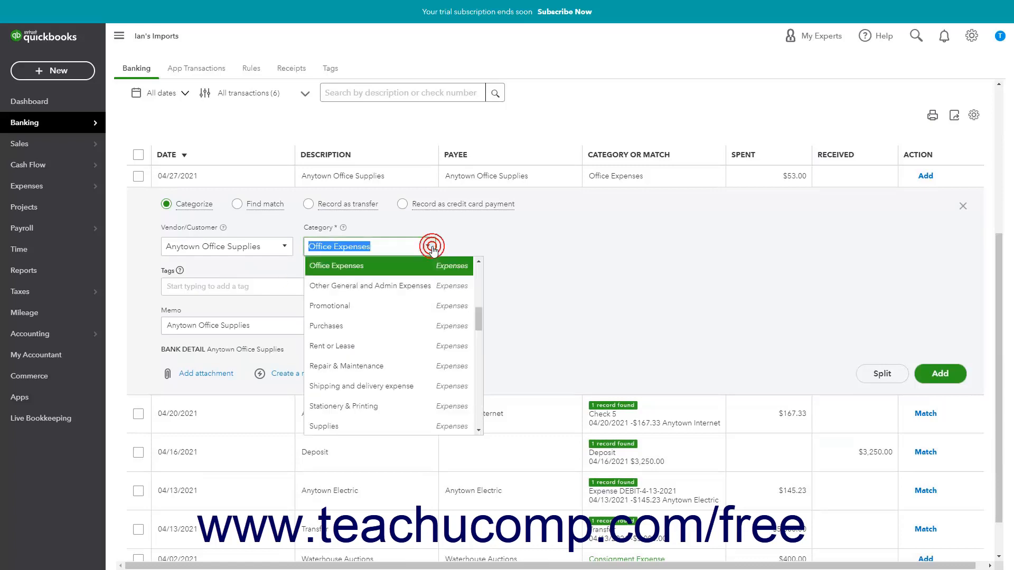
click(421, 267)
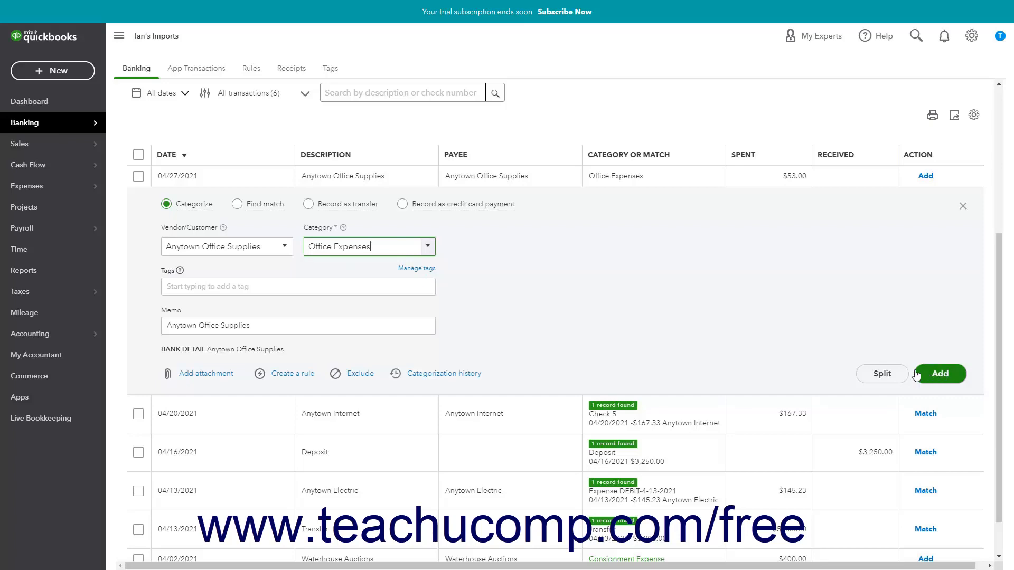
- View the split options for the Anytown Office Supplies transaction, cancel the split, and add the transaction to the books
click(882, 373)
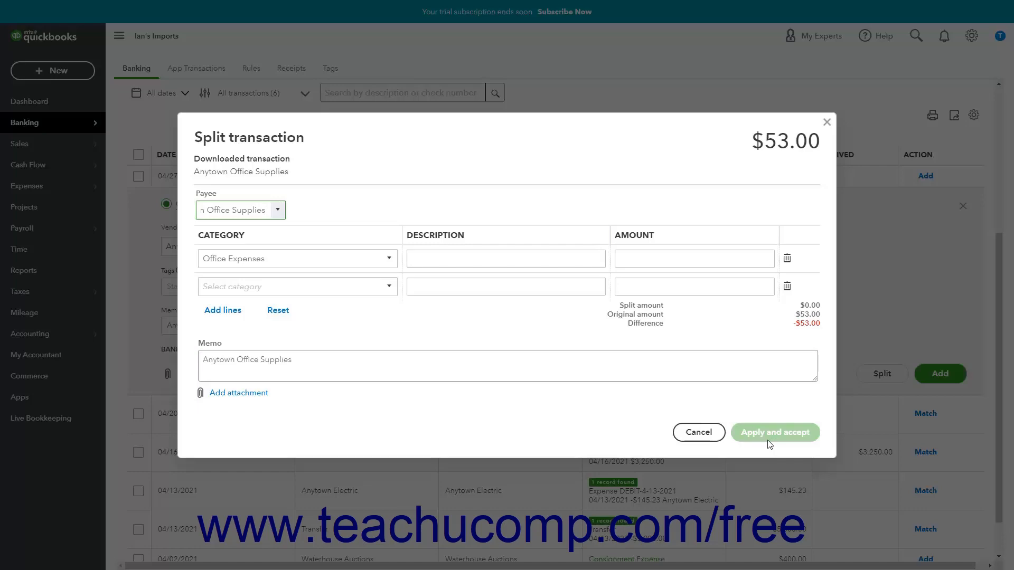
click(710, 434)
click(951, 374)
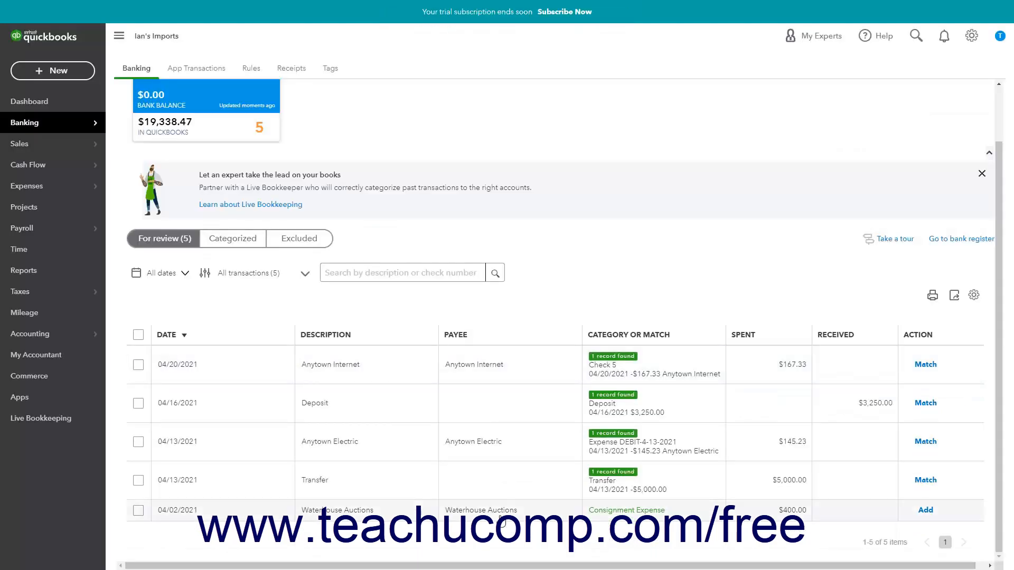
- Examine the transfer, credit card payment and find match options for the 04/02/2021 Waterhouse Auctions transaction, then cancel the matching
click(501, 516)
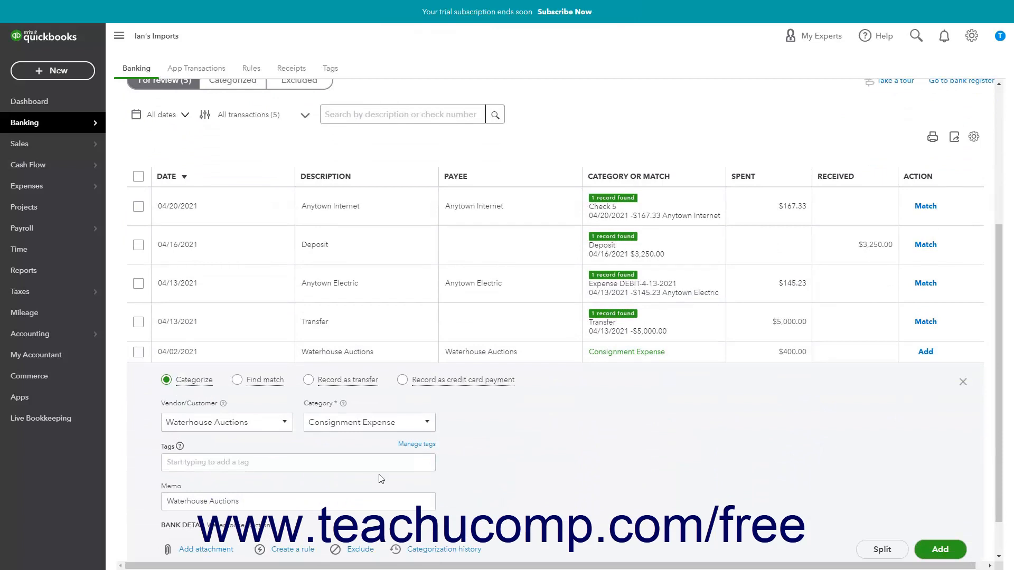
click(309, 381)
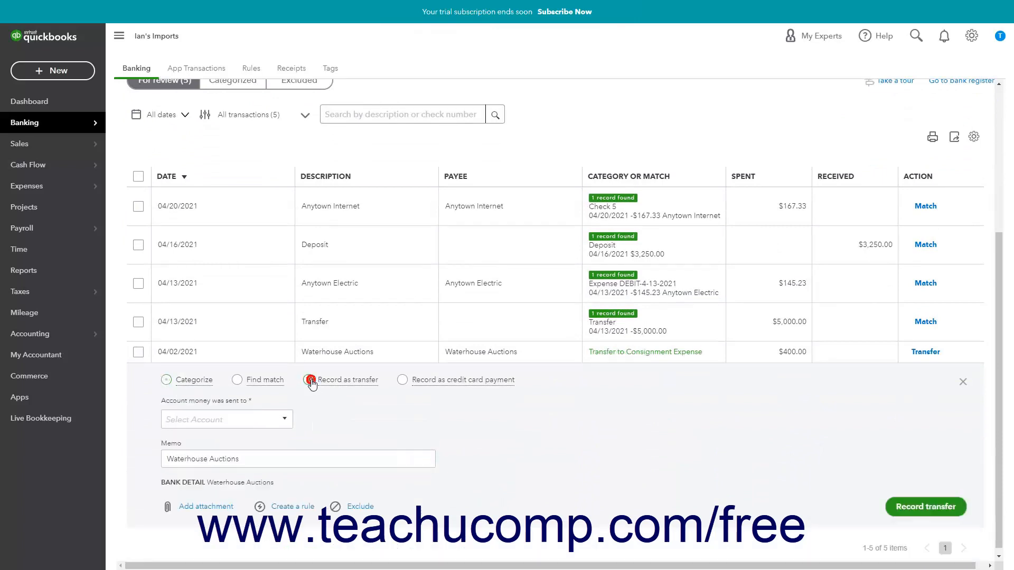
click(401, 382)
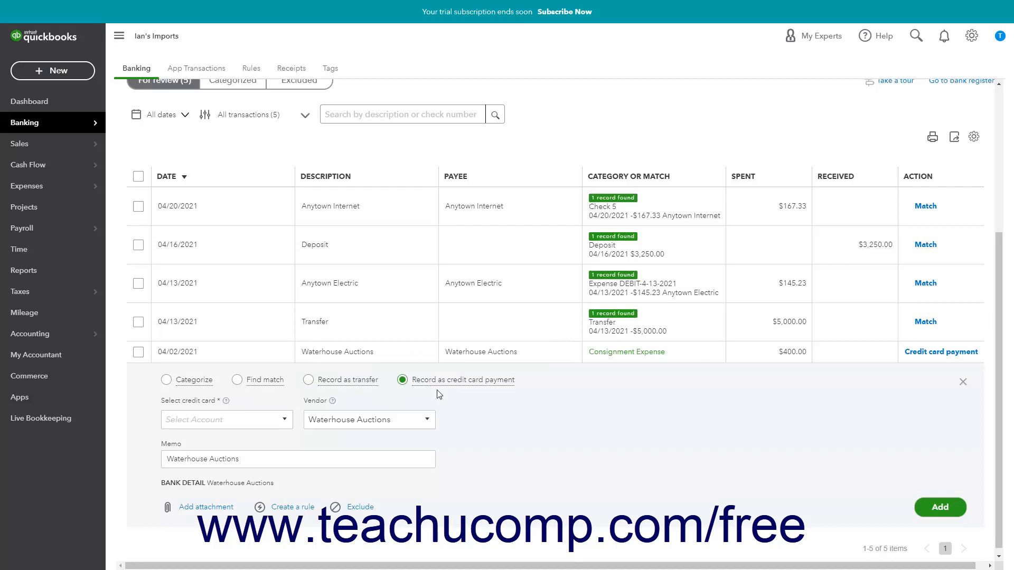
click(341, 384)
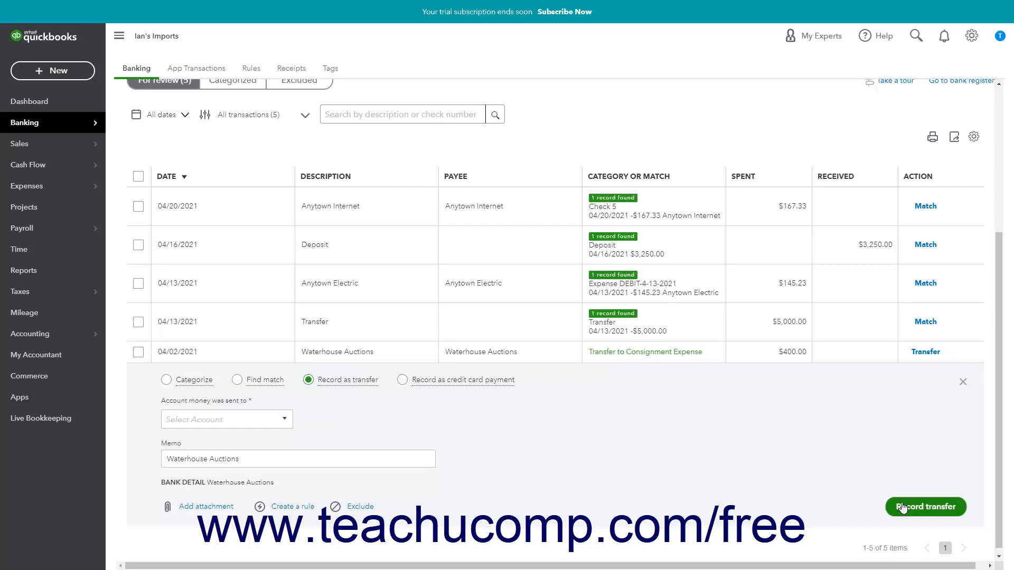
click(264, 386)
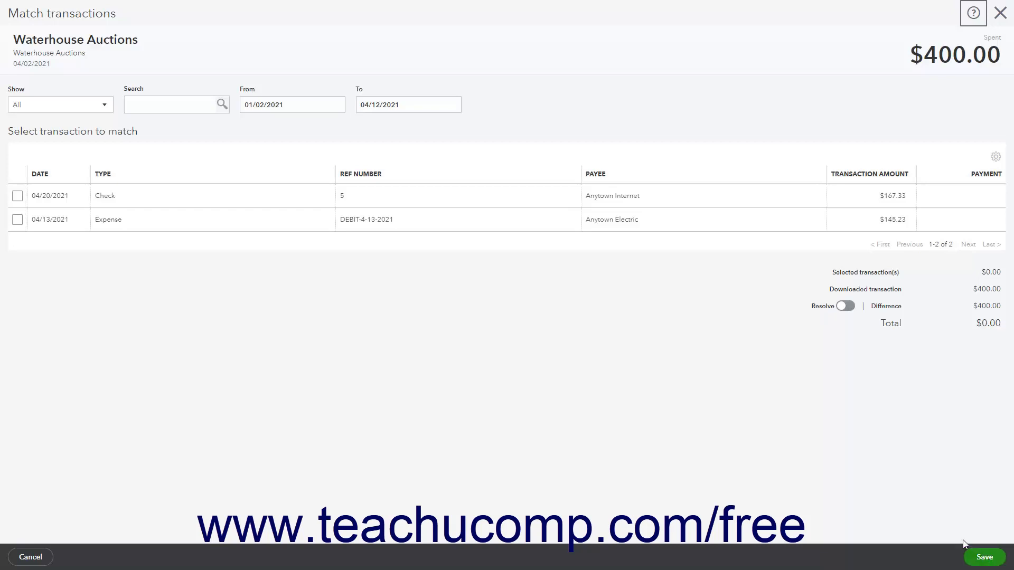
click(32, 557)
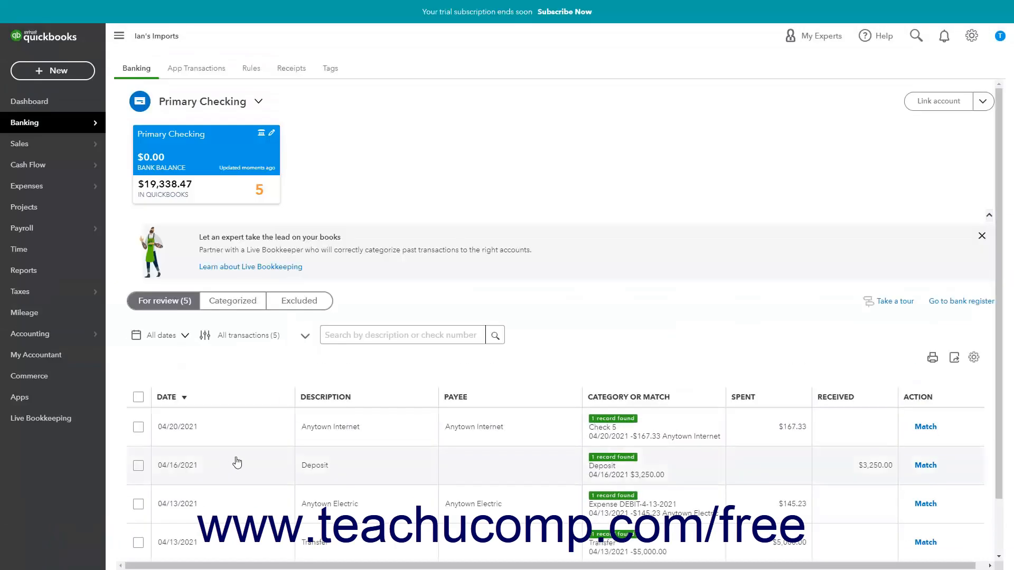
- Expand the 04/02/2021 Waterhouse Auctions transaction again, view the rule creation form for it, and close the form without saving
scroll(237, 459, down, 2)
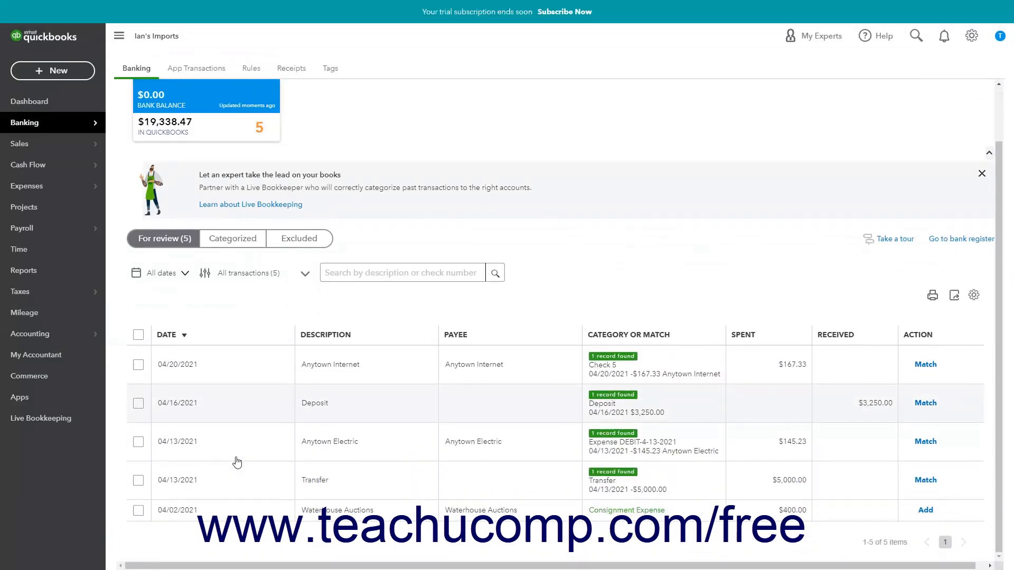
click(326, 510)
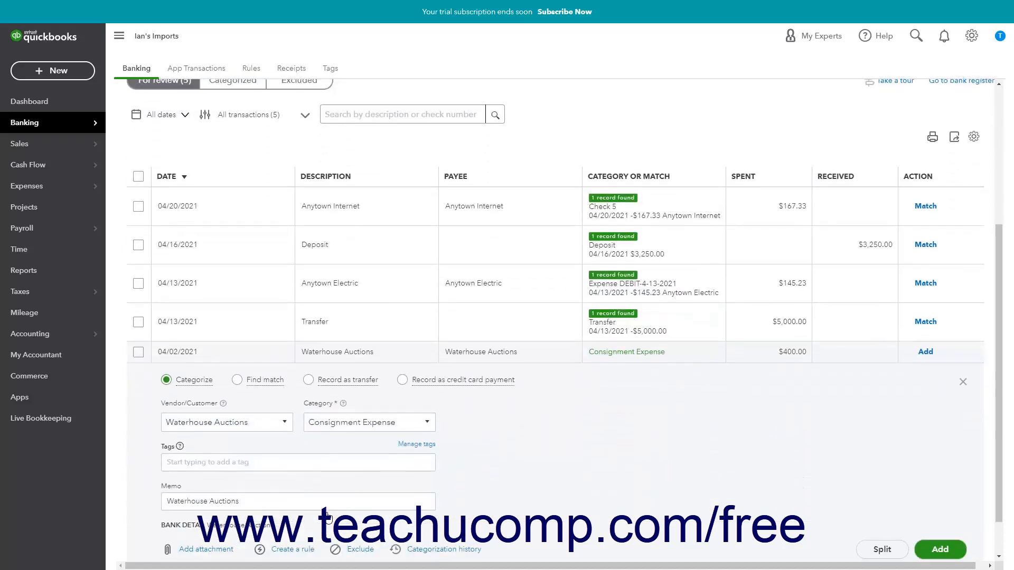
scroll(326, 513, down, 1)
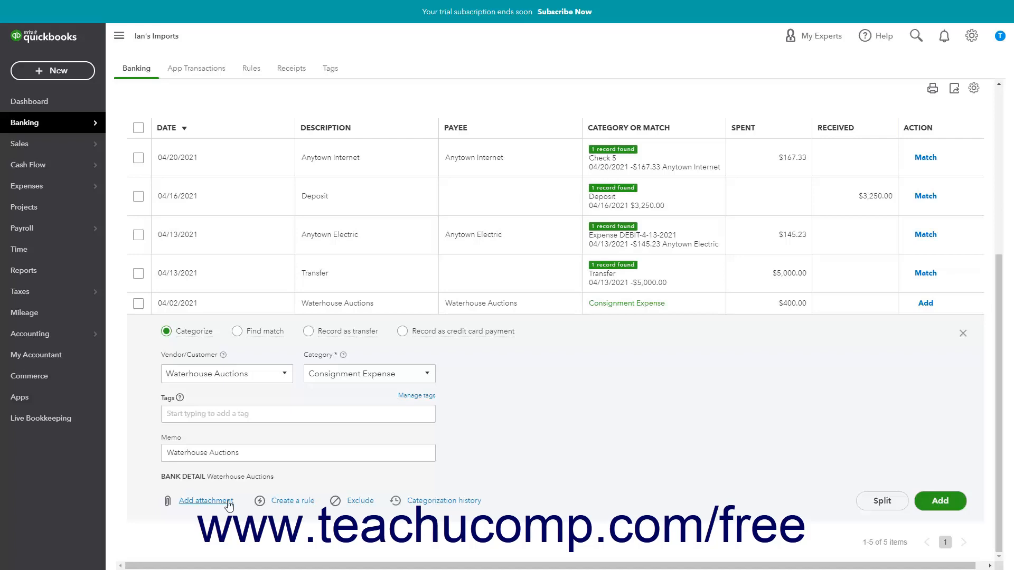
click(293, 501)
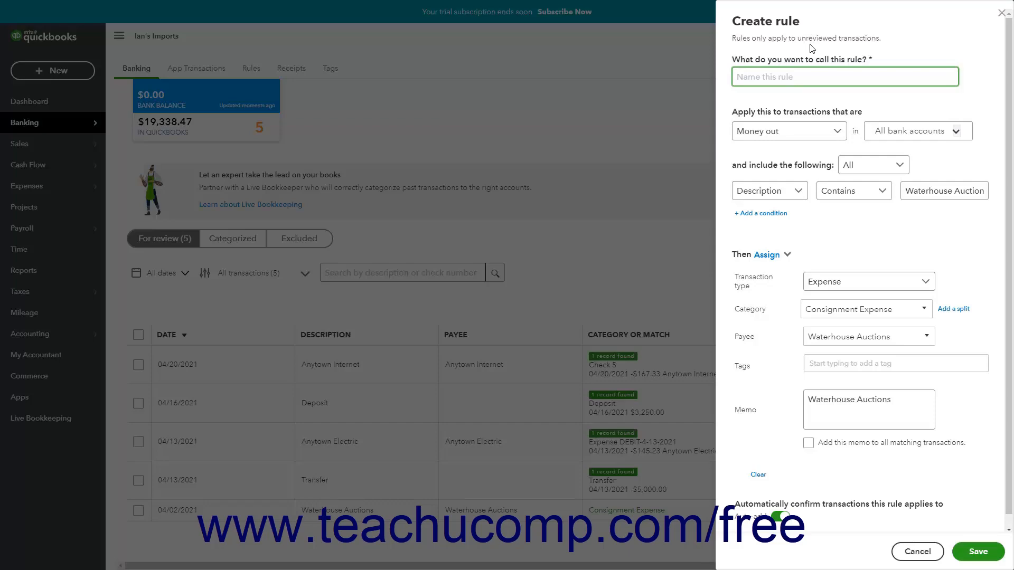
click(1000, 16)
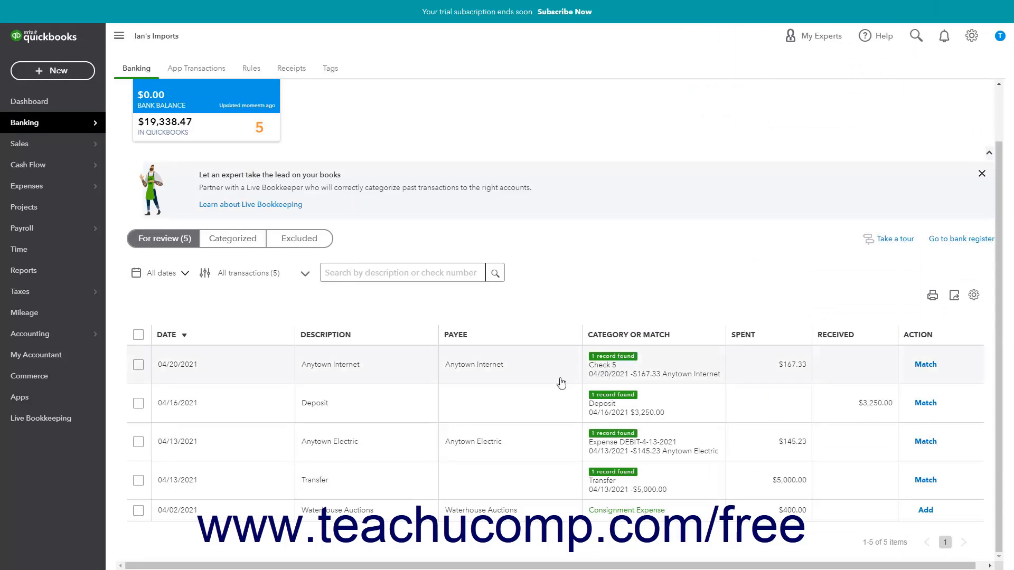
- Select the Anytown Internet, Deposit, Anytown Electric and Transfer transactions for a batch action
click(138, 366)
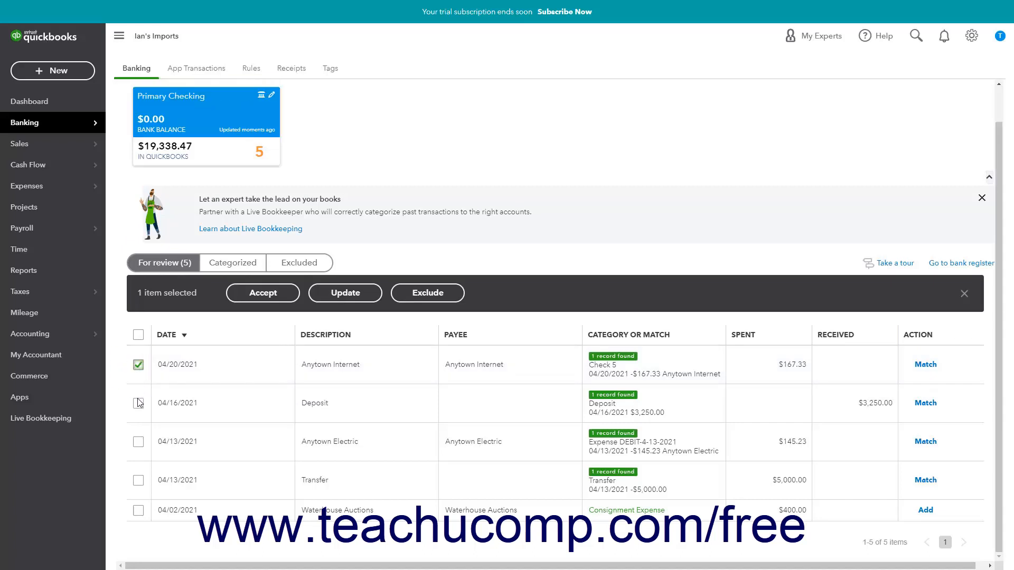
click(138, 403)
click(139, 443)
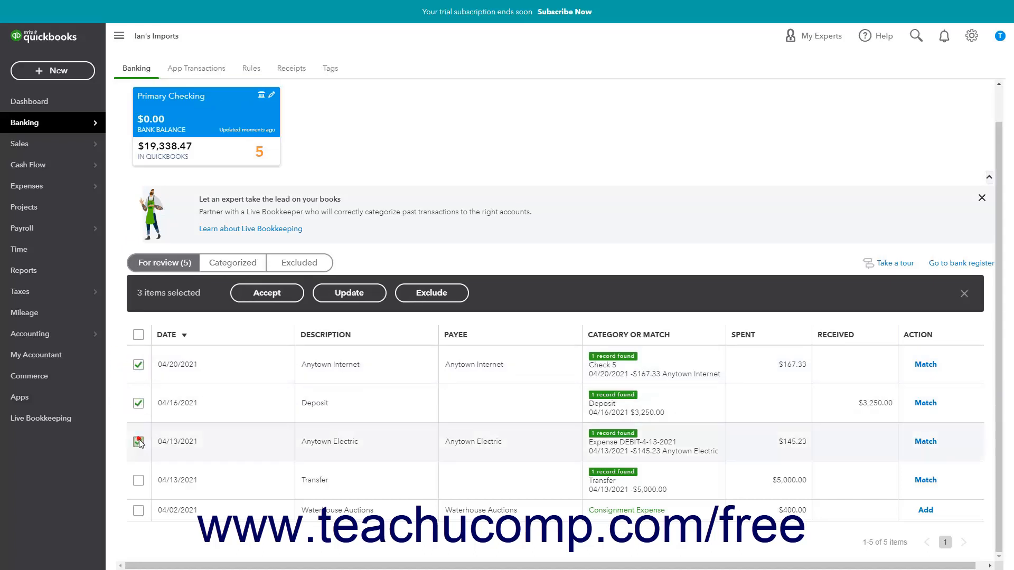
click(139, 480)
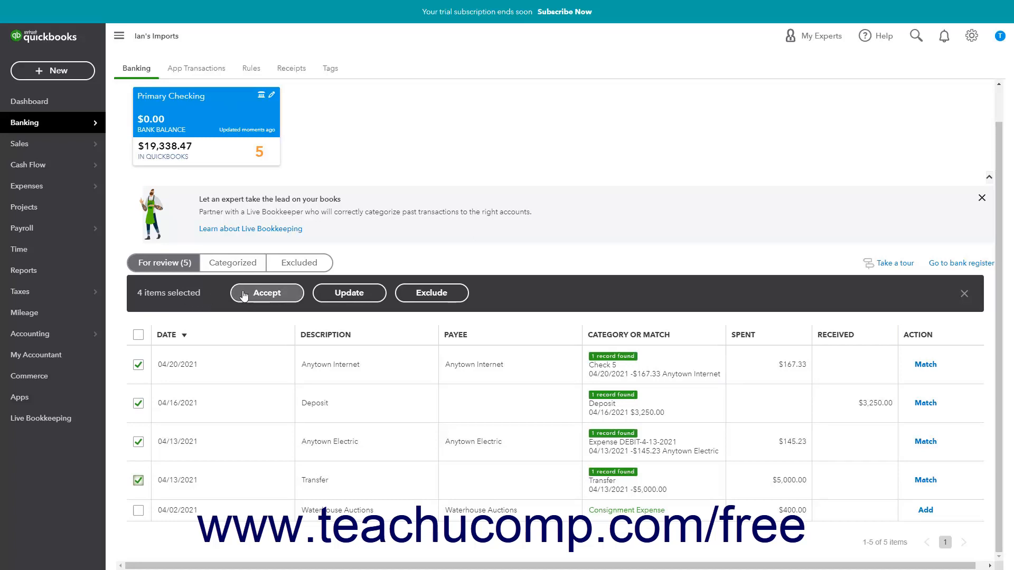
- Start a batch update of the selected transactions with Capital Consulting as the payee, then cancel it
click(332, 294)
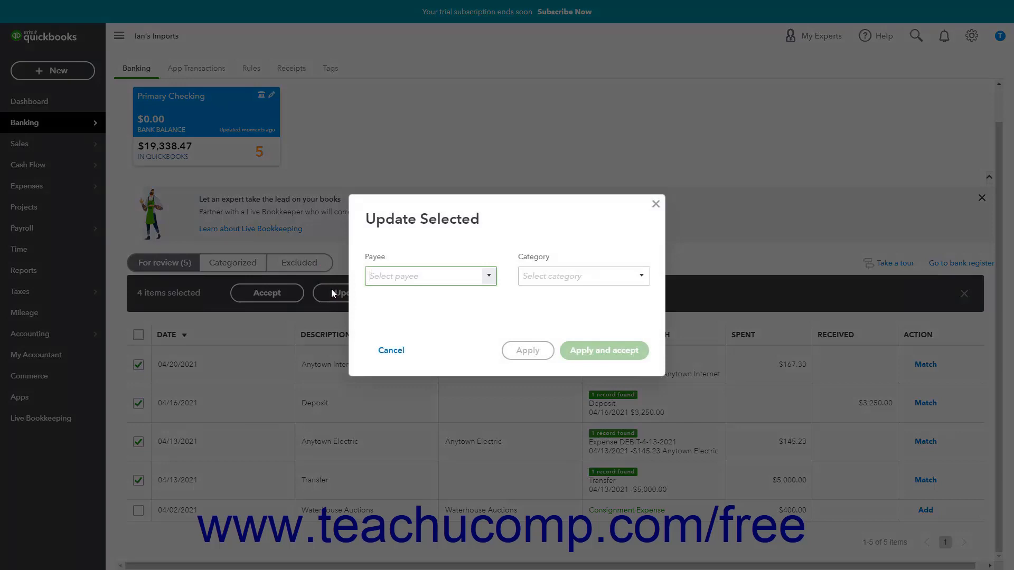
click(490, 276)
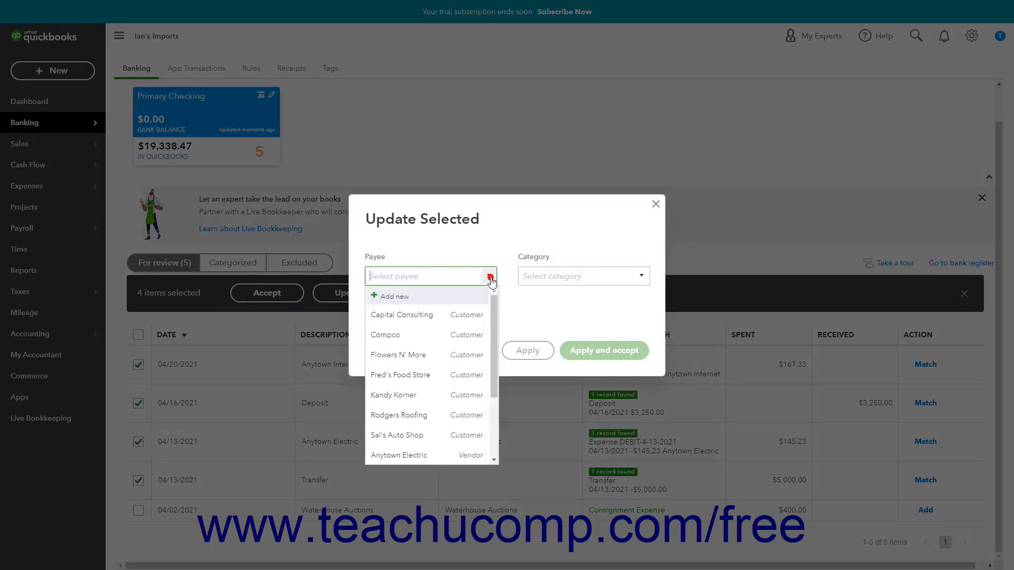
click(478, 315)
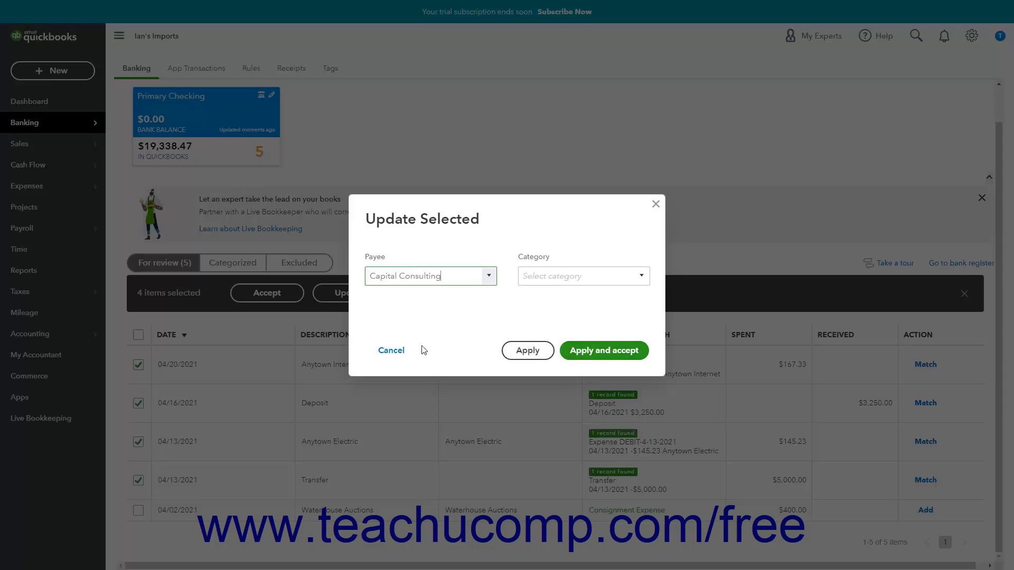
click(397, 352)
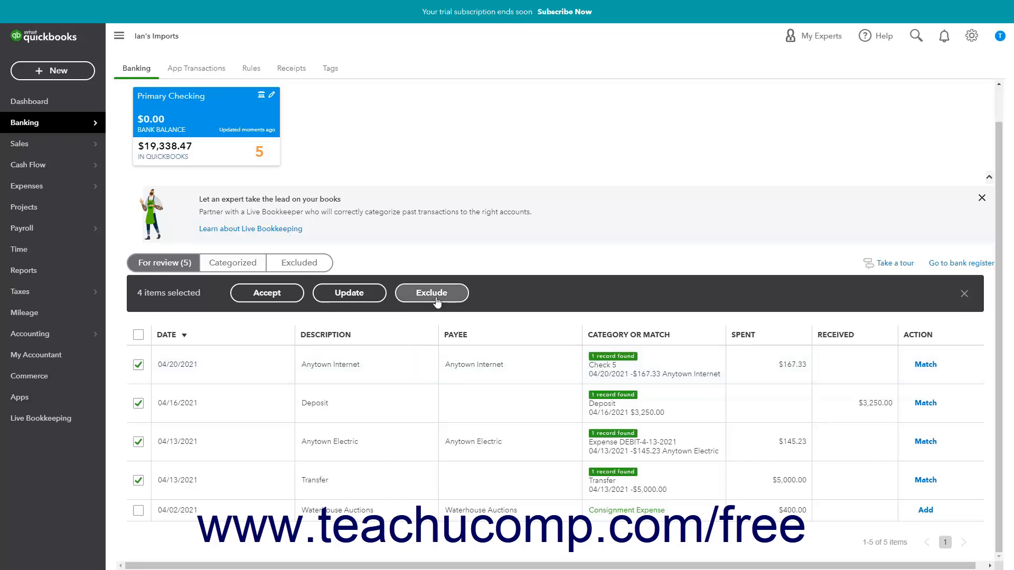
- Accept the four selected transactions together, and exclude the remaining 04/02/2021 Waterhouse Auctions transaction
click(295, 298)
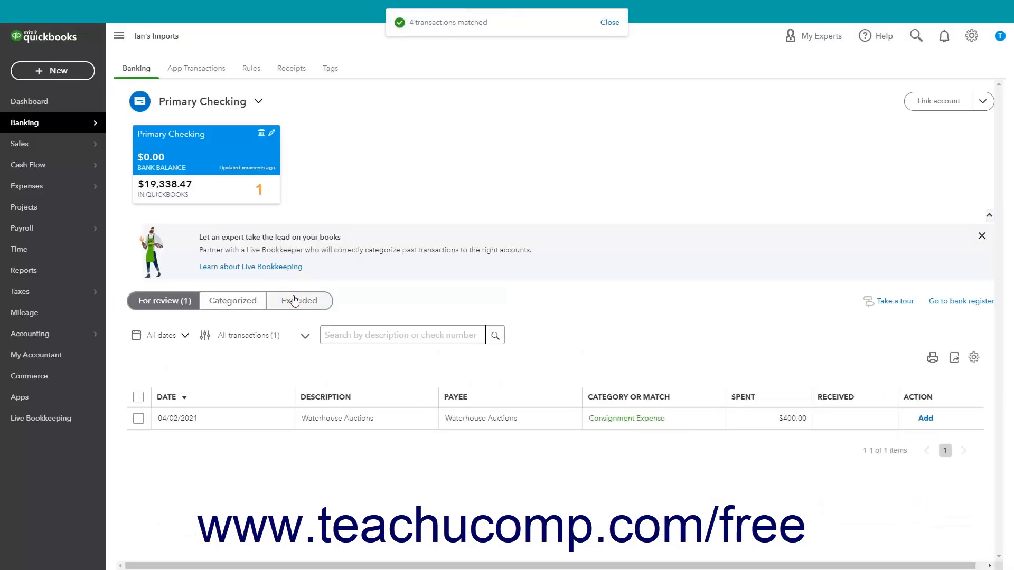
click(139, 419)
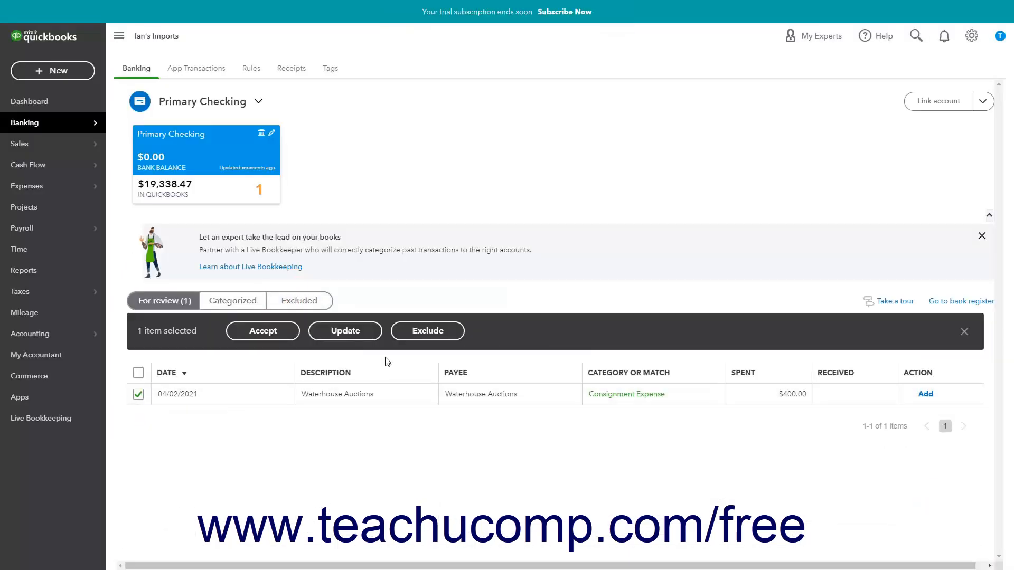
click(411, 336)
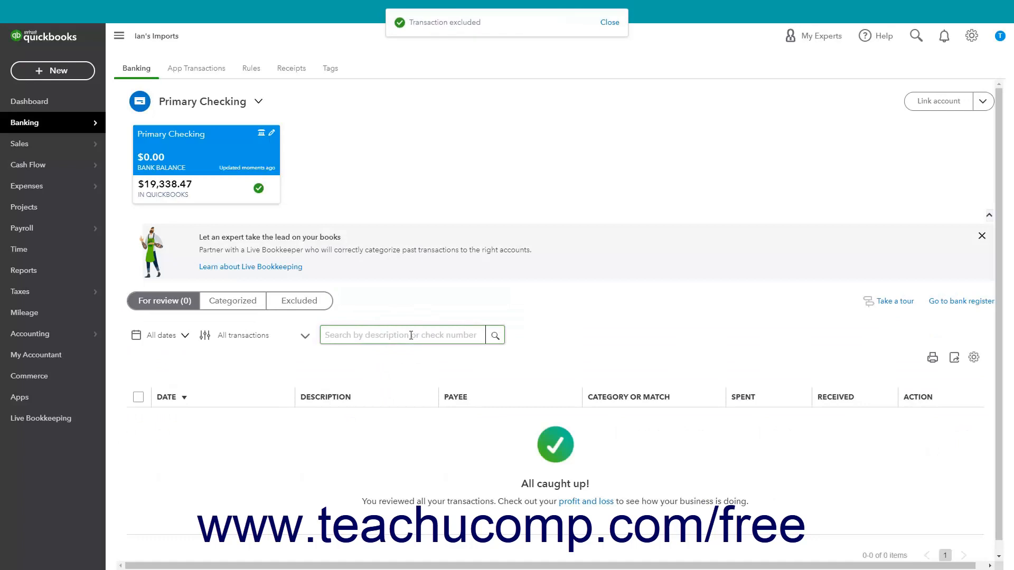
- Review the categorized and excluded transaction lists, returning to the categorized one
click(256, 303)
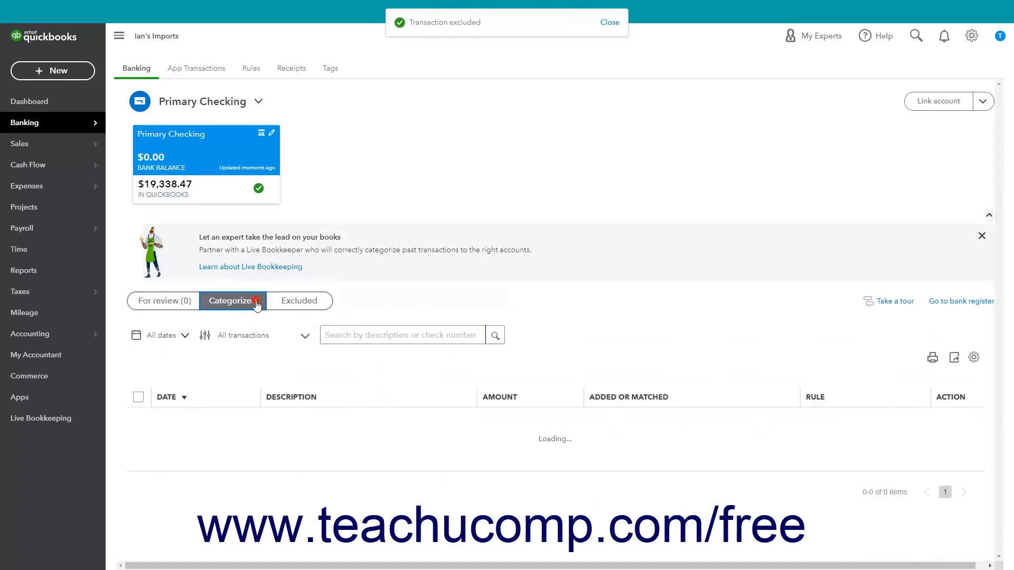
click(312, 307)
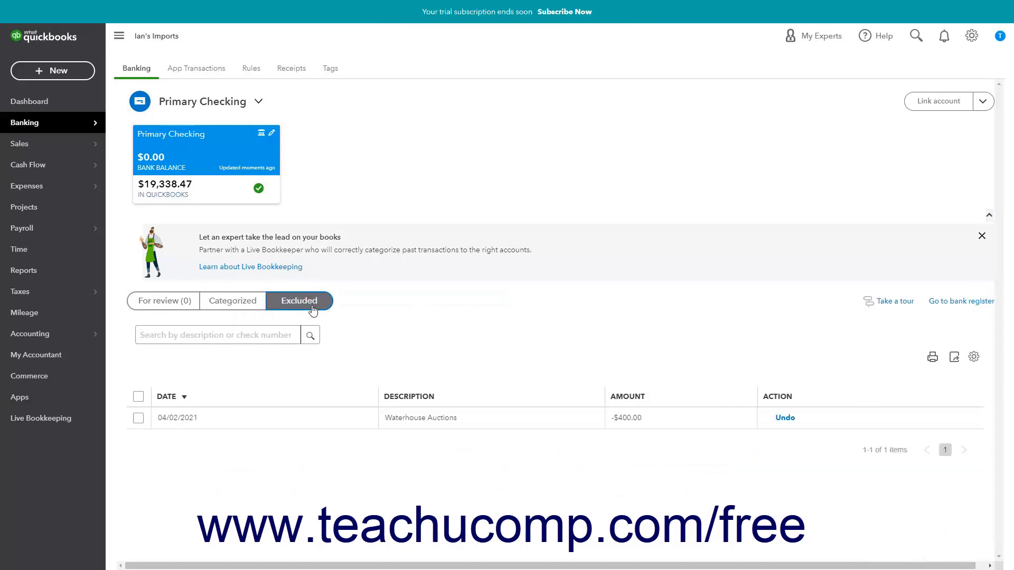
click(249, 307)
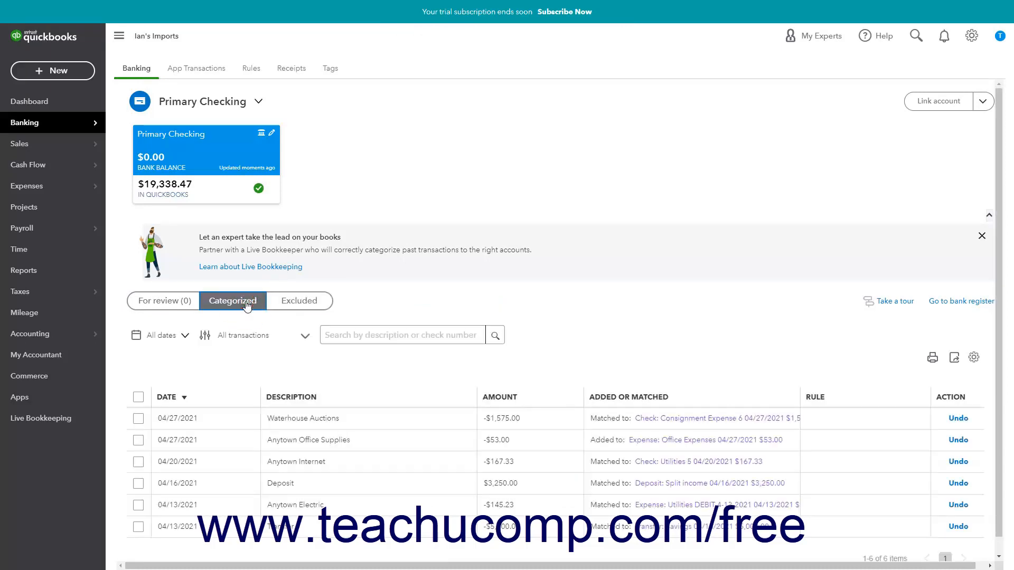
- Select the categorized Waterhouse Auctions, Anytown Office Supplies and Anytown Internet transactions, then clear the selection without undoing them
scroll(247, 305, down, 1)
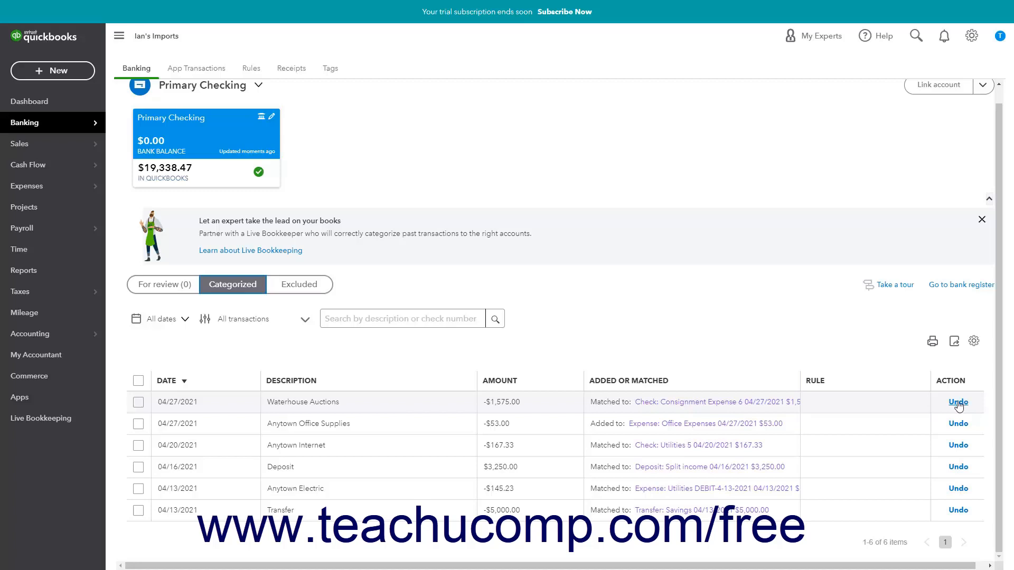
click(139, 403)
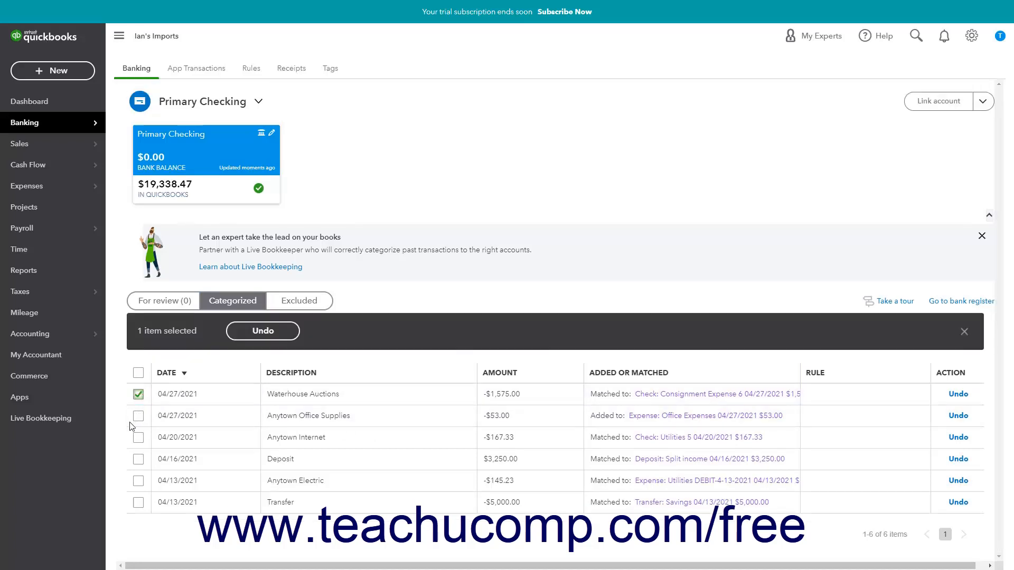
click(138, 417)
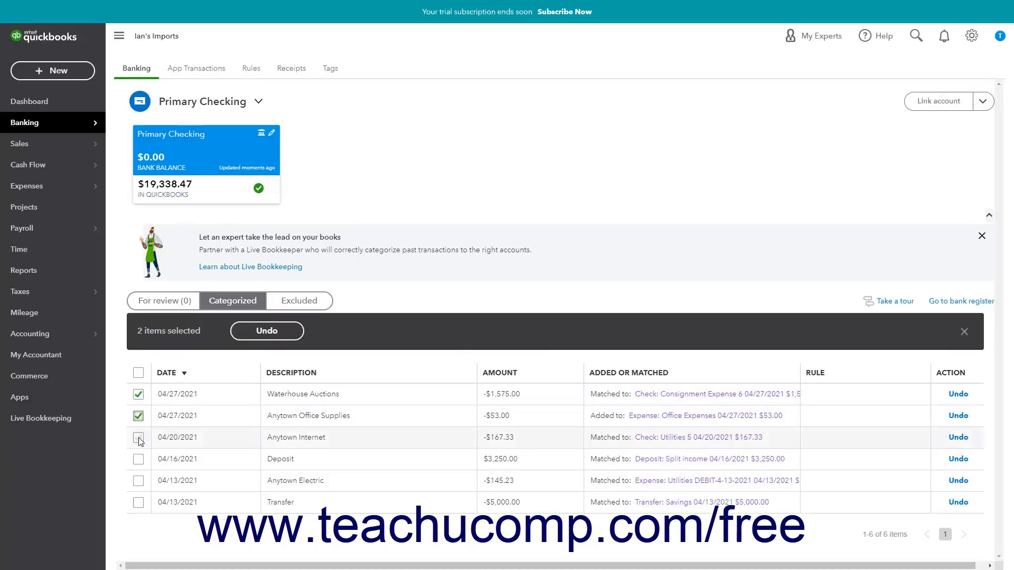
click(138, 438)
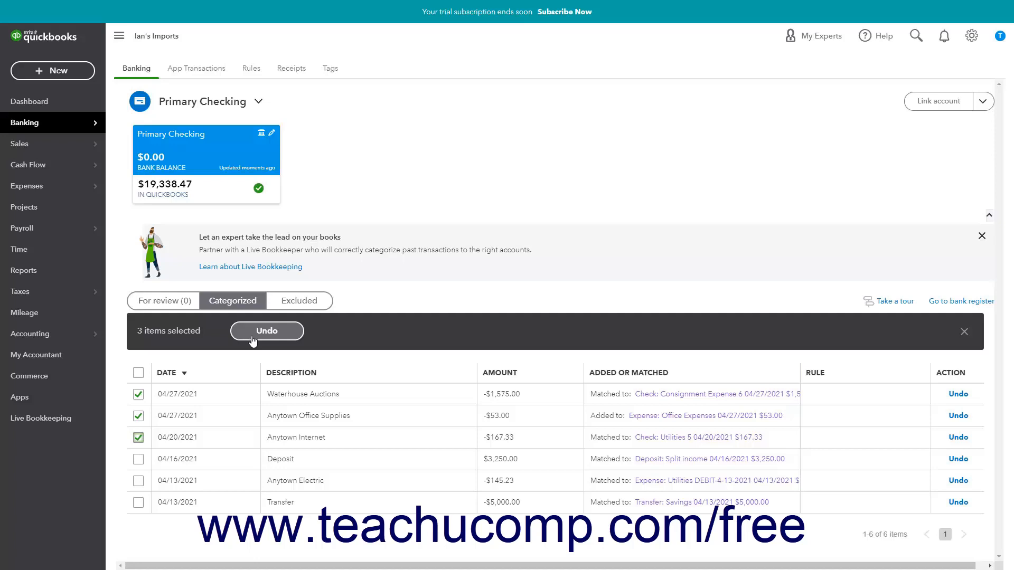
click(139, 394)
click(138, 417)
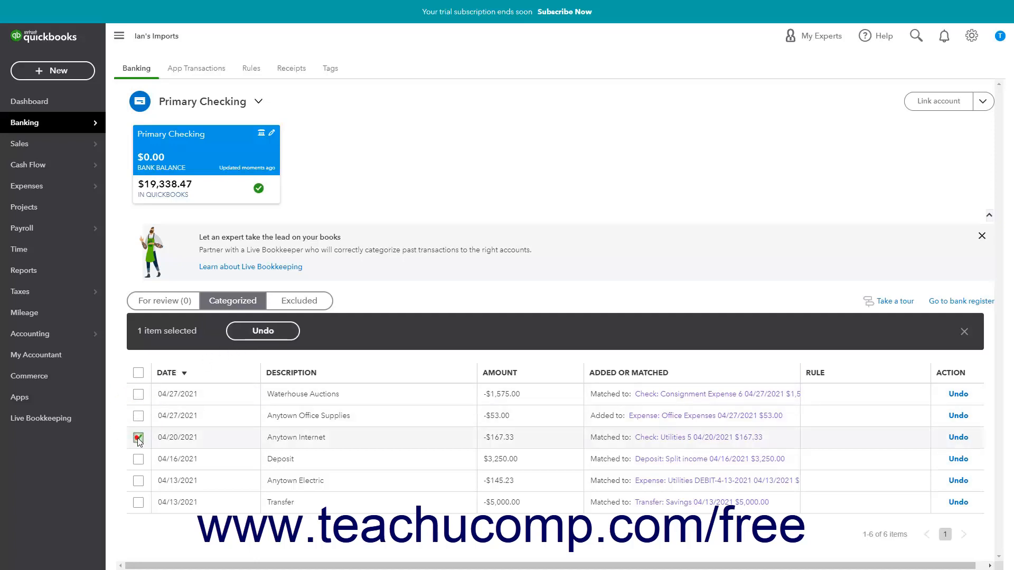
click(138, 438)
- Delete the excluded 04/02/2021 Waterhouse Auctions transaction, and return through the categorized list to the transactions for review
click(285, 307)
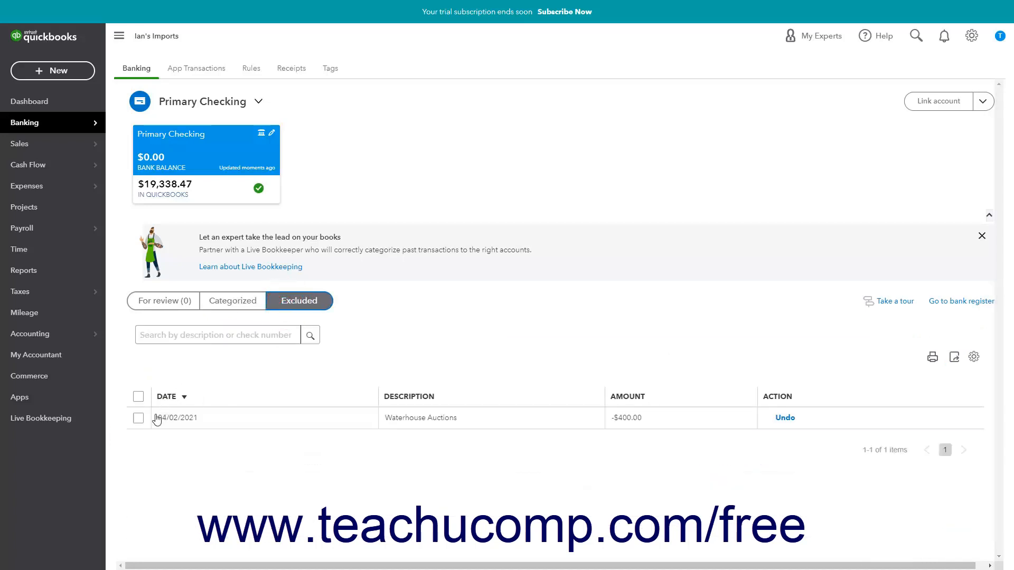
click(140, 420)
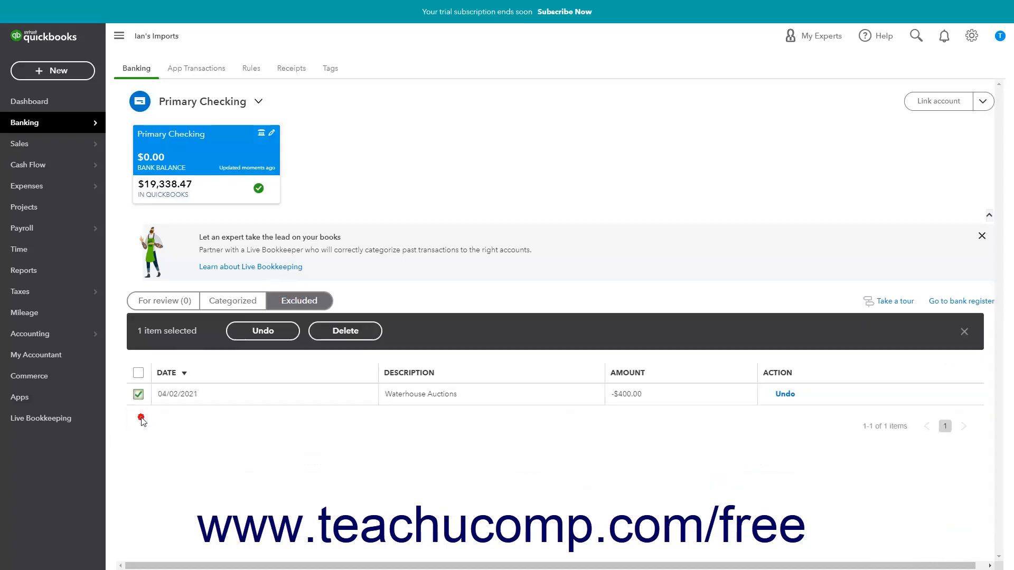
click(333, 332)
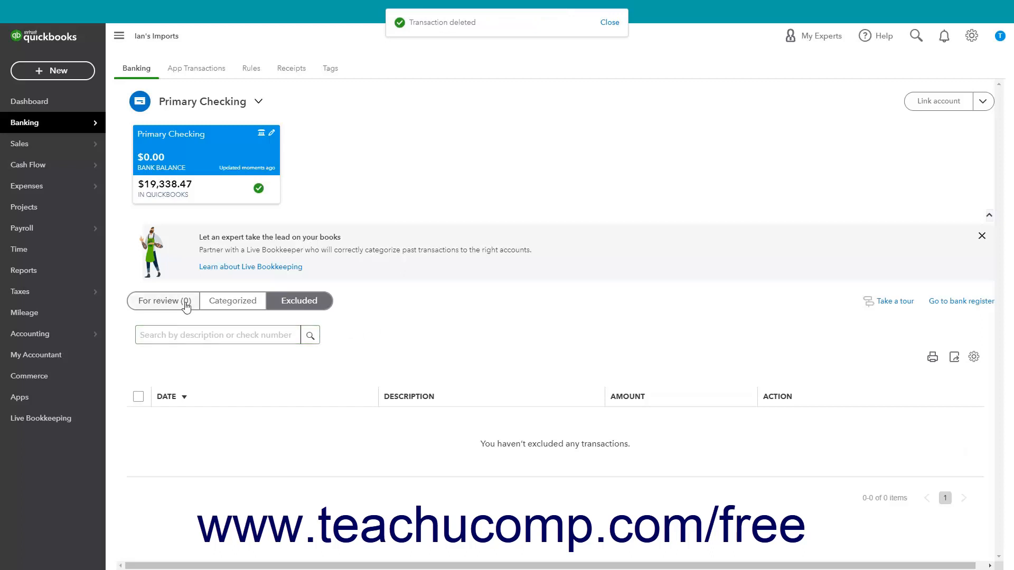
click(215, 305)
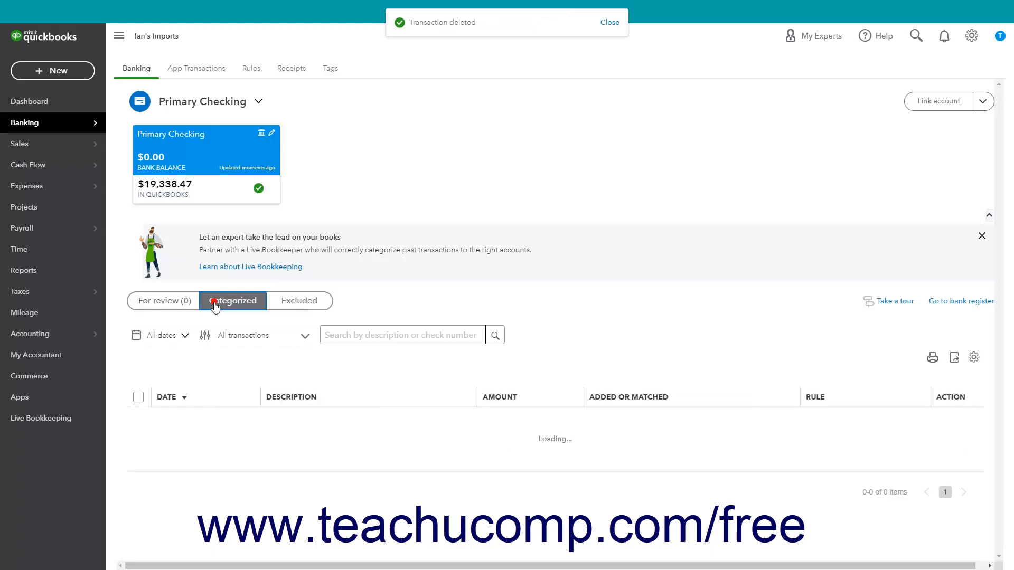
click(179, 305)
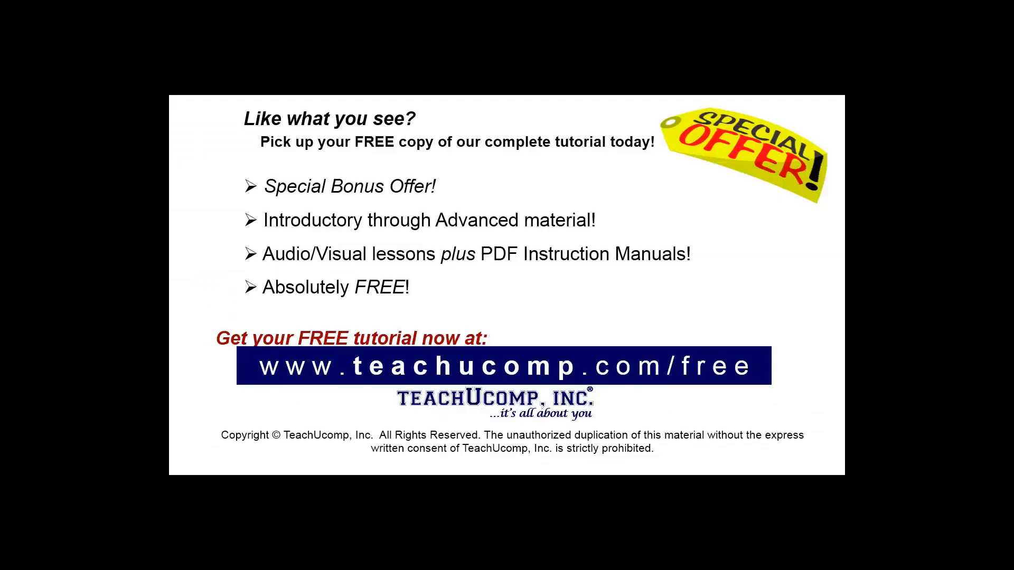